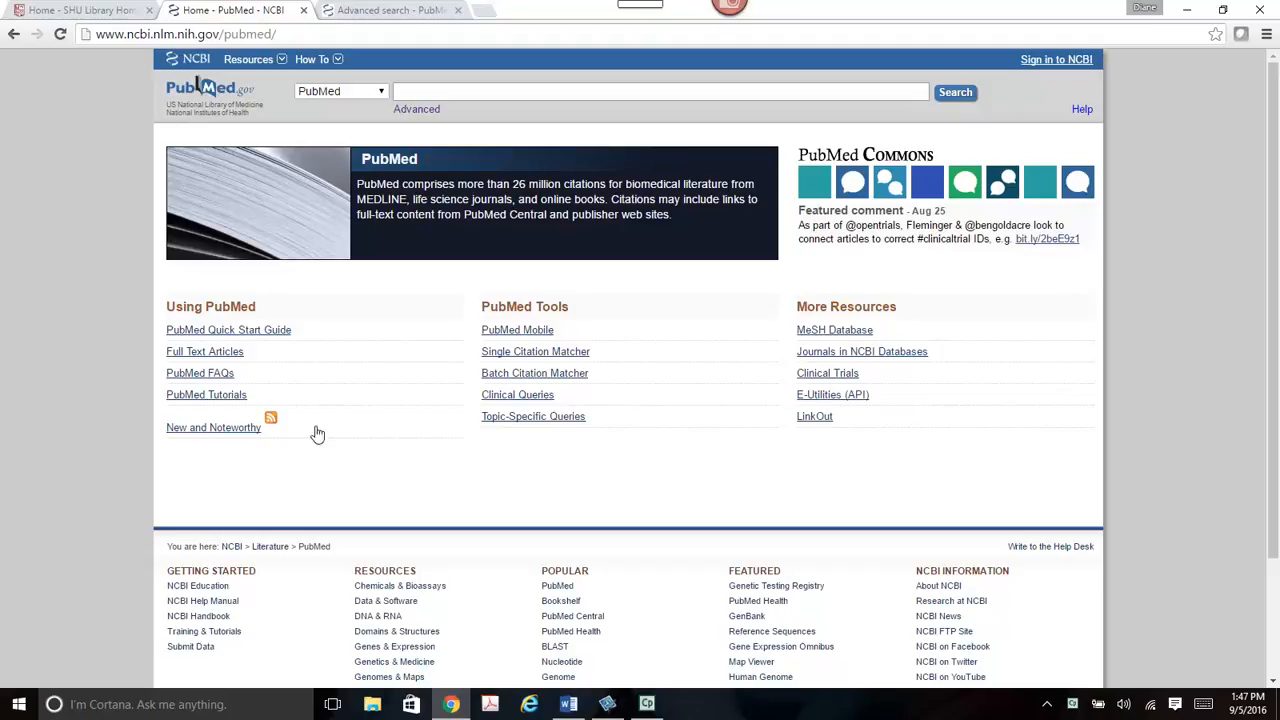
Run an advanced PubMed search for Adult OR Over 18 in all fields
left_click(432, 112)
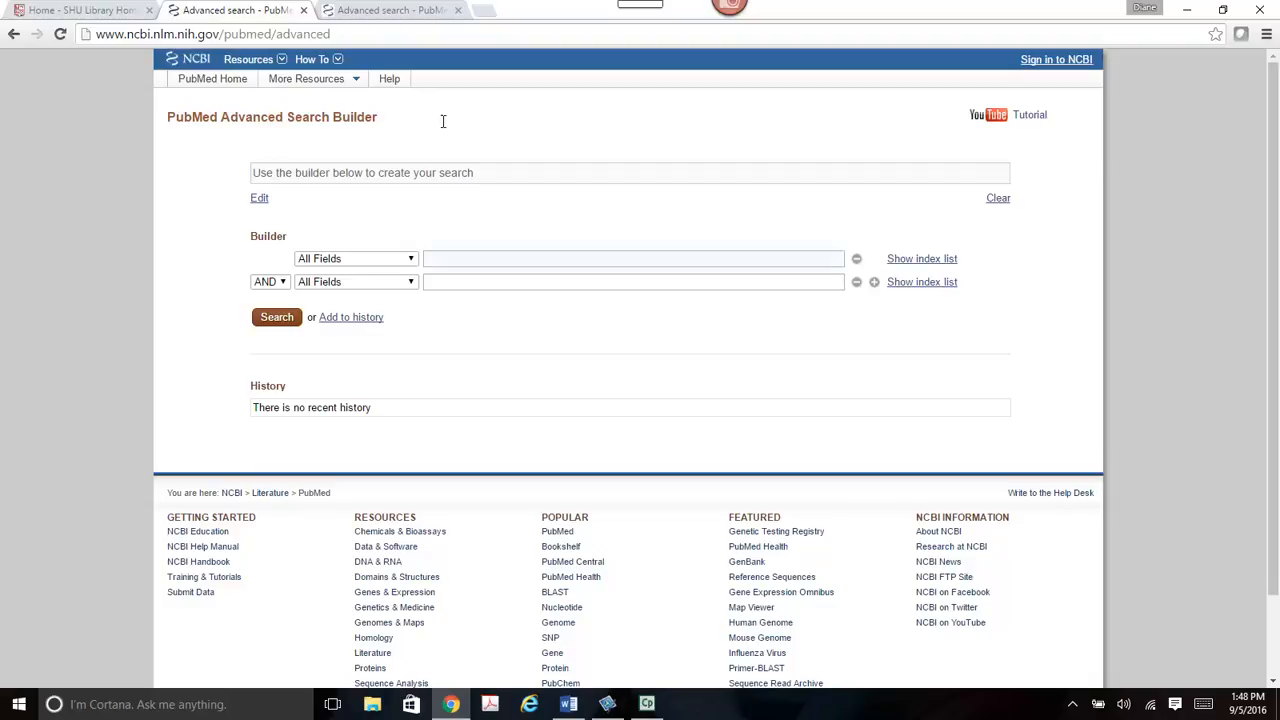
left_click(454, 254)
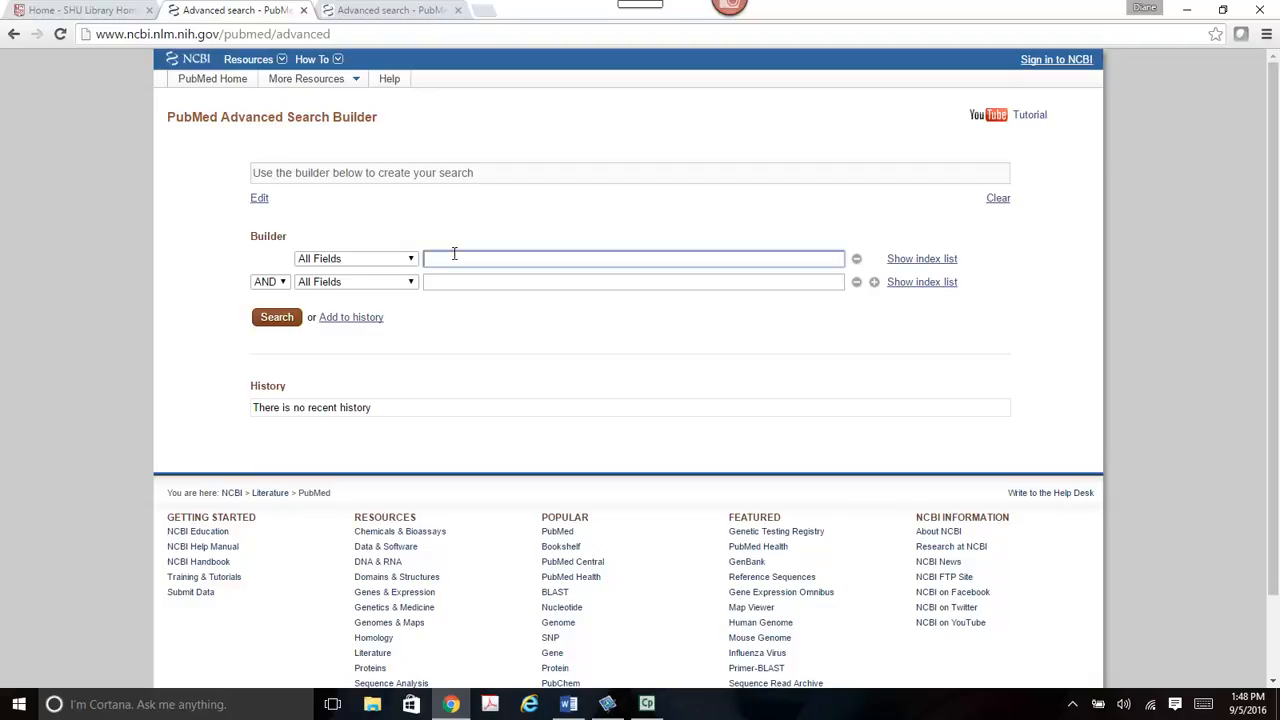
type("Adult")
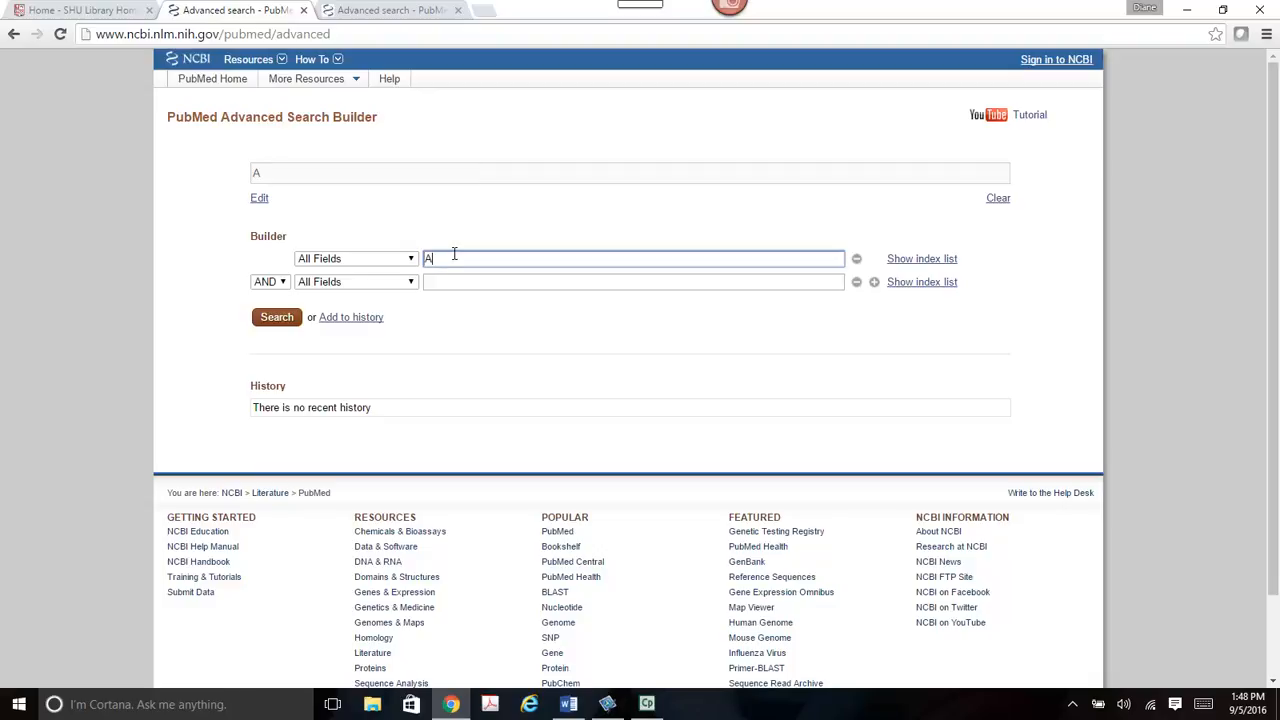
left_click(286, 282)
left_click(264, 309)
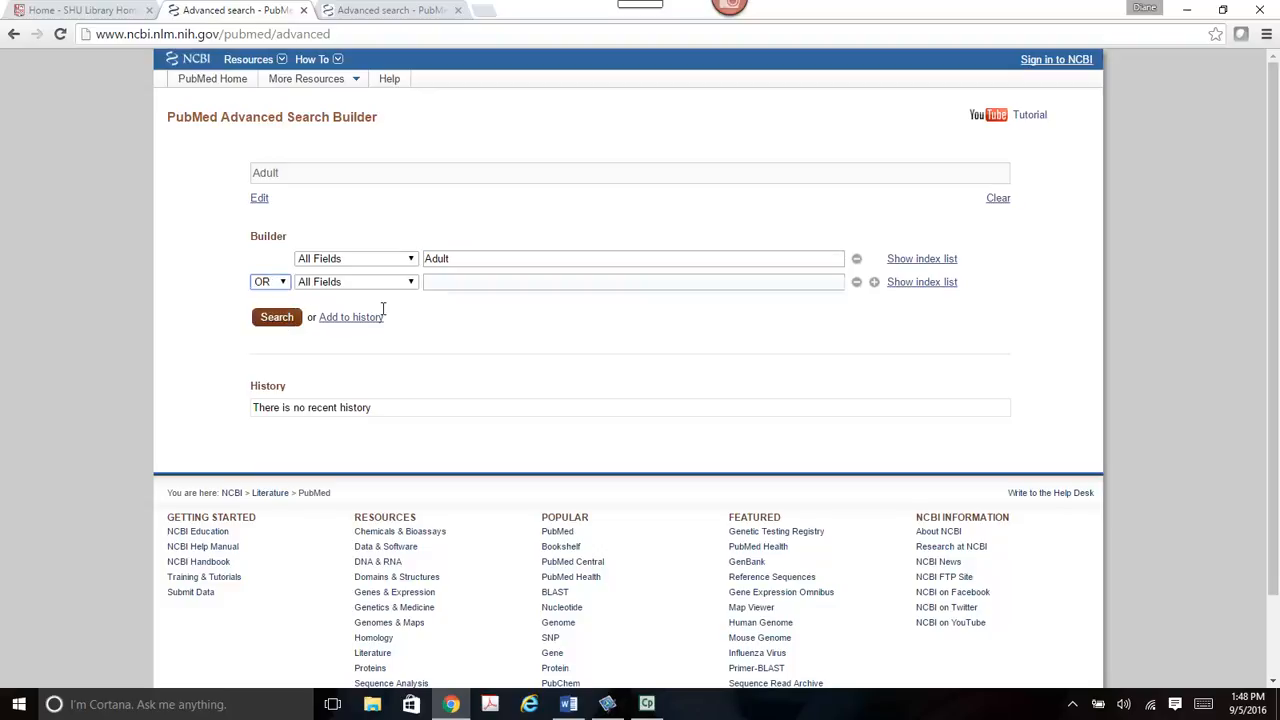
left_click(434, 285)
type("Over 18")
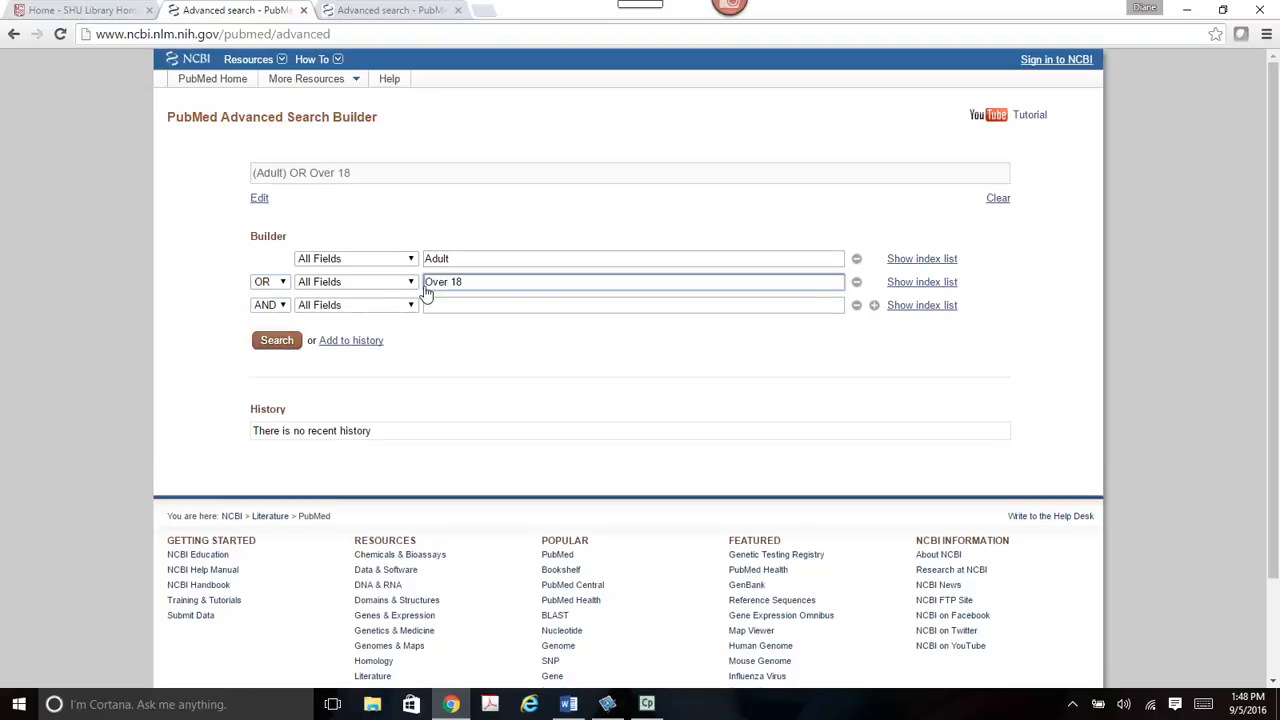
left_click(279, 342)
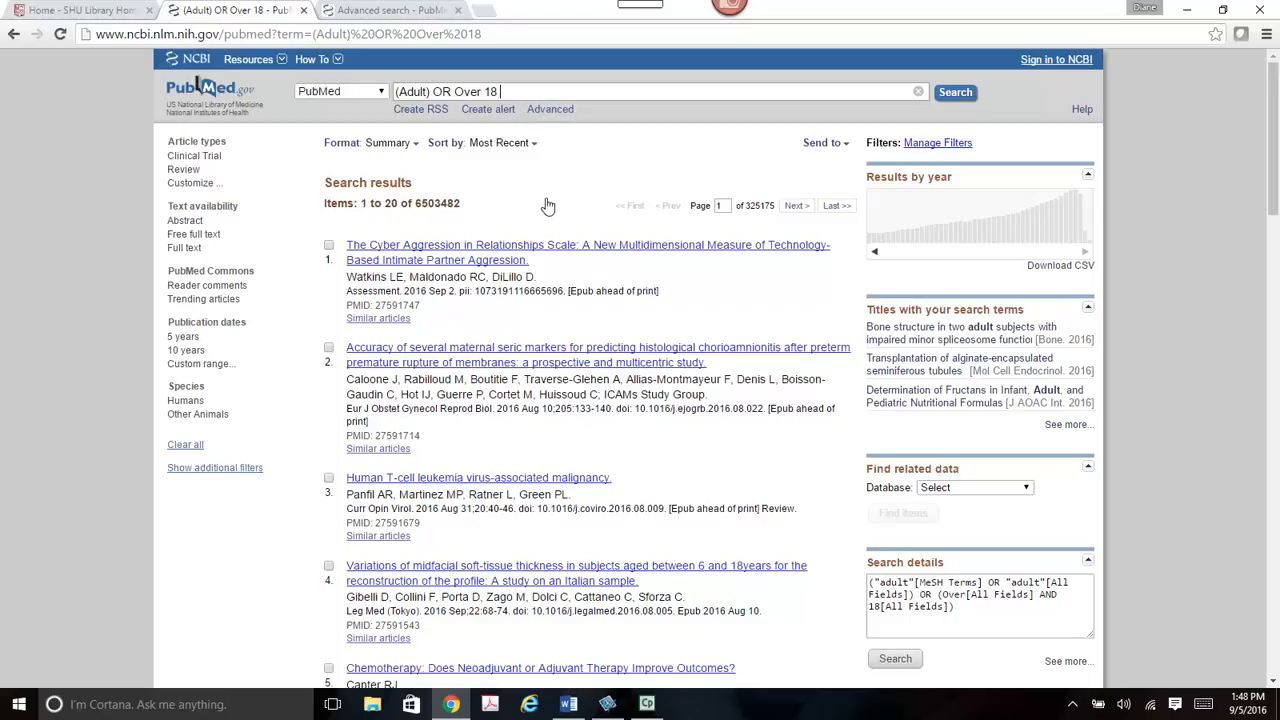
Start a new advanced search with the terms Inpatient* OR Hospitaliz* in all fields
left_click(551, 110)
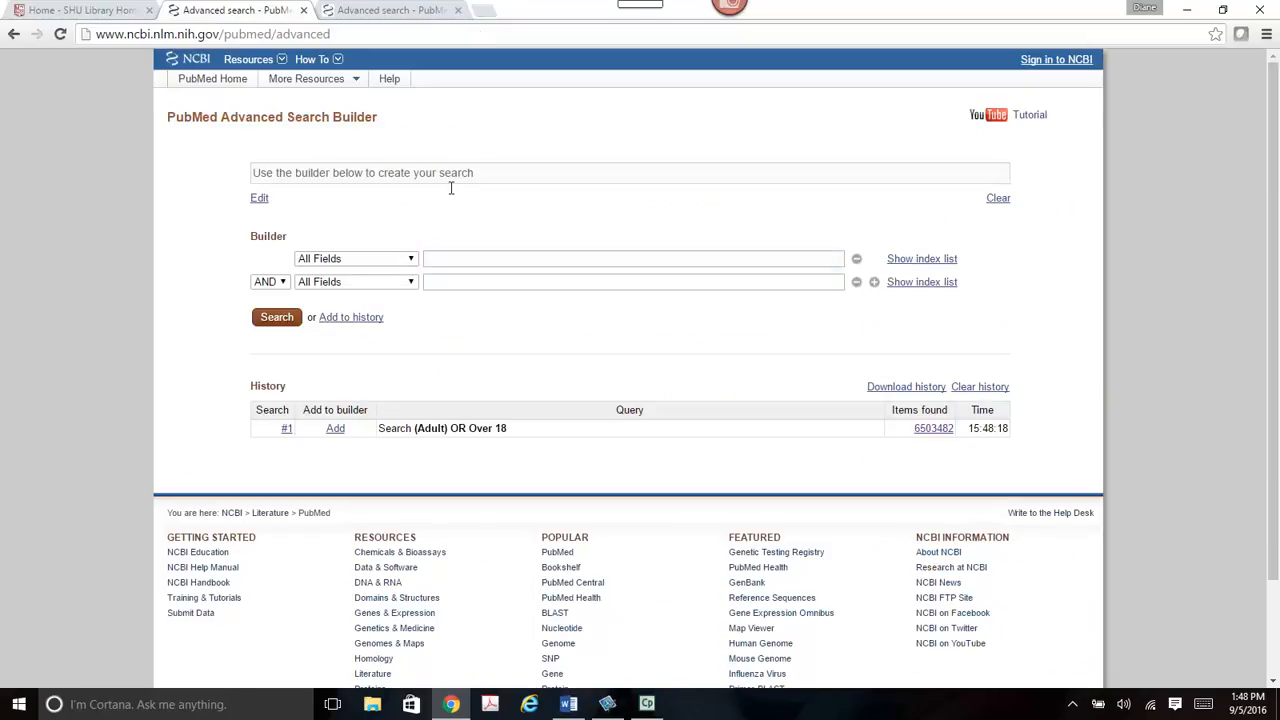
left_click(442, 257)
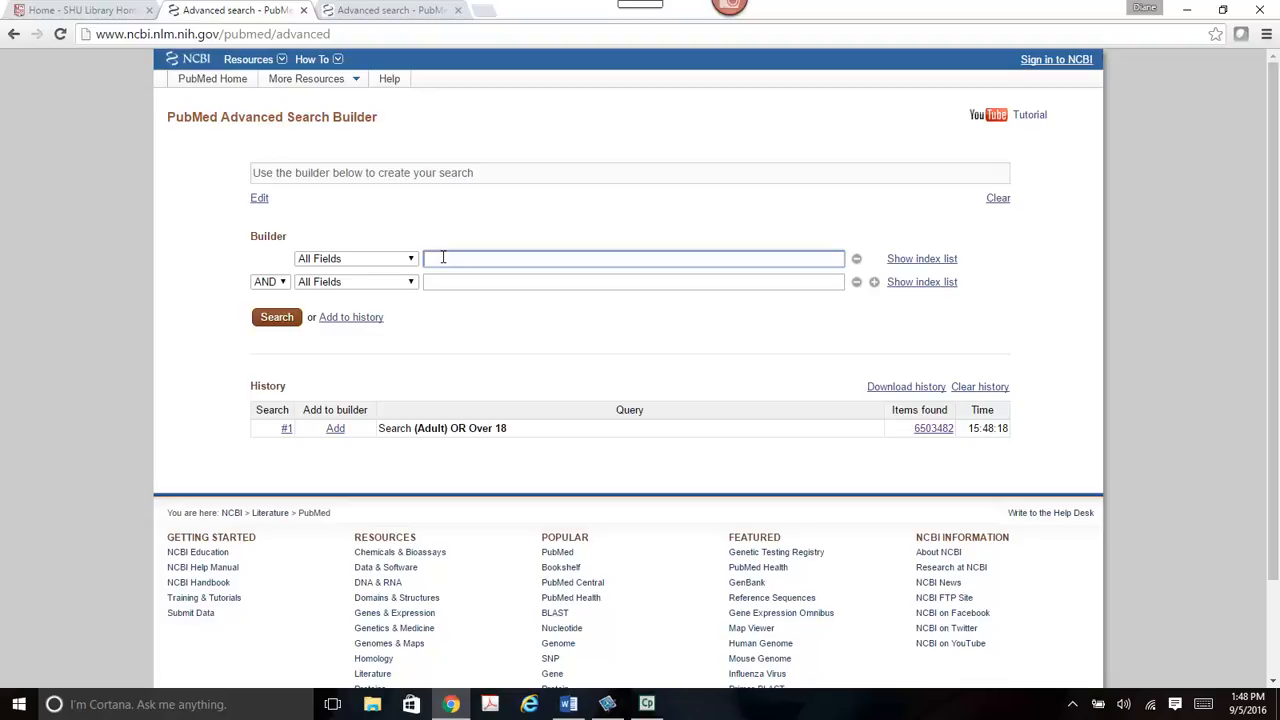
type("Inpa")
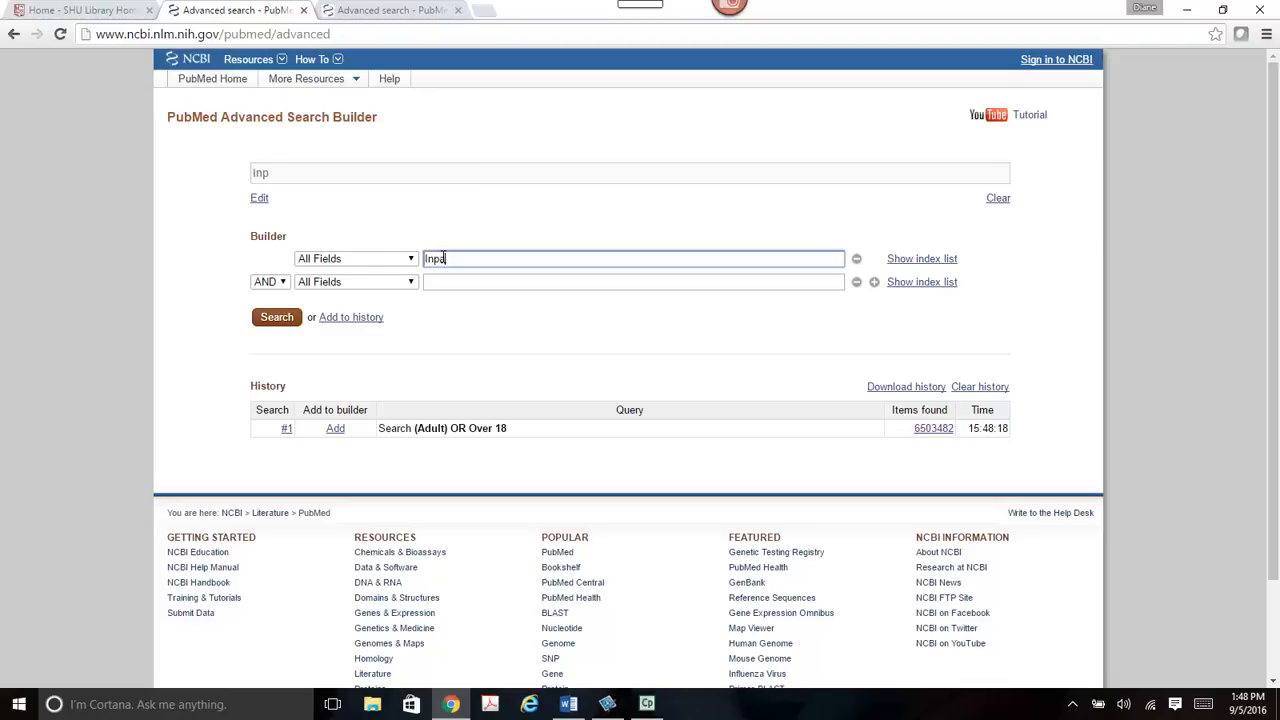
type("tient*")
left_click(284, 281)
left_click(272, 311)
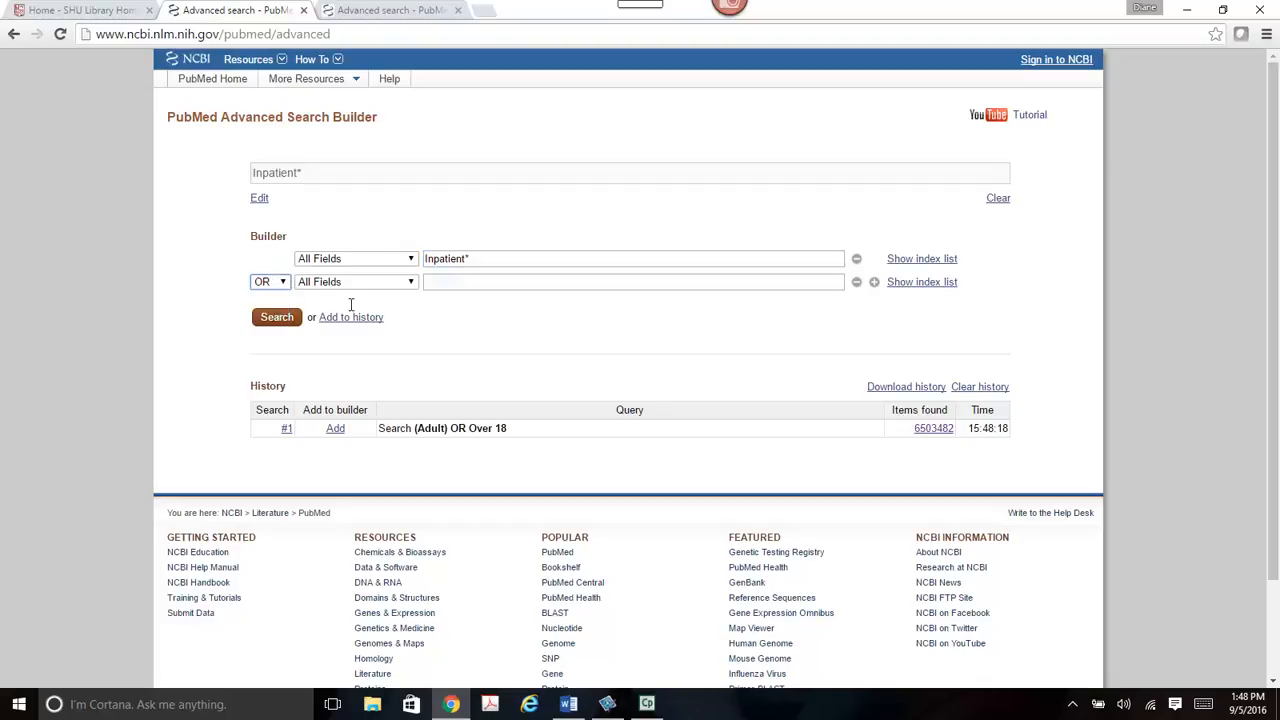
left_click(445, 281)
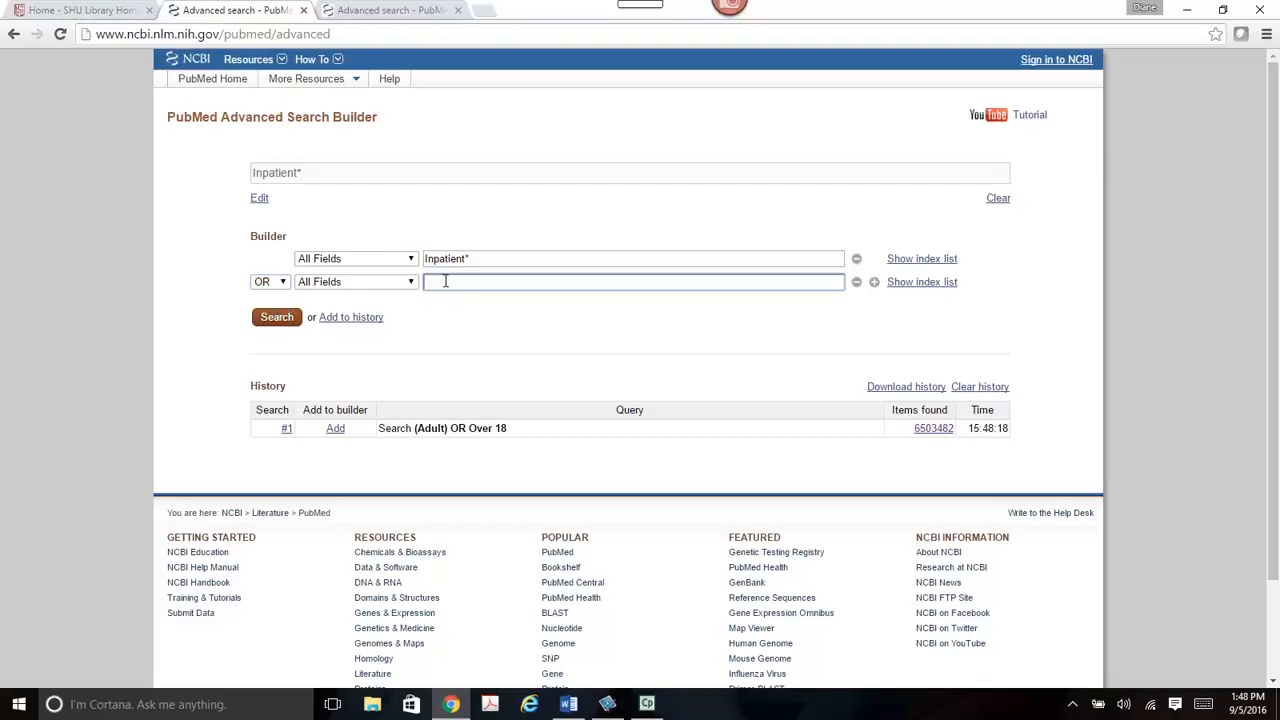
type("Hospitaal")
key("BackSpace")
key("BackSpace")
type("liz*")
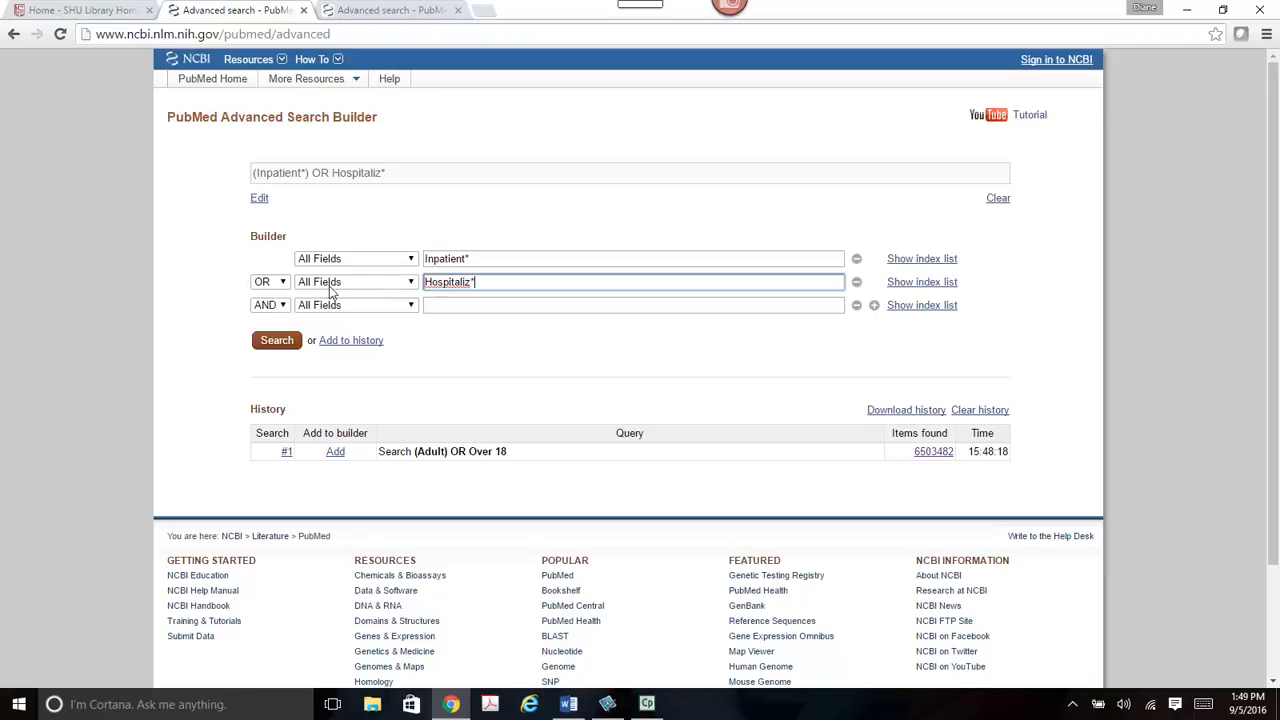
Add Medical-Surgical to the query as a third term joined with OR, and run the search
left_click(283, 305)
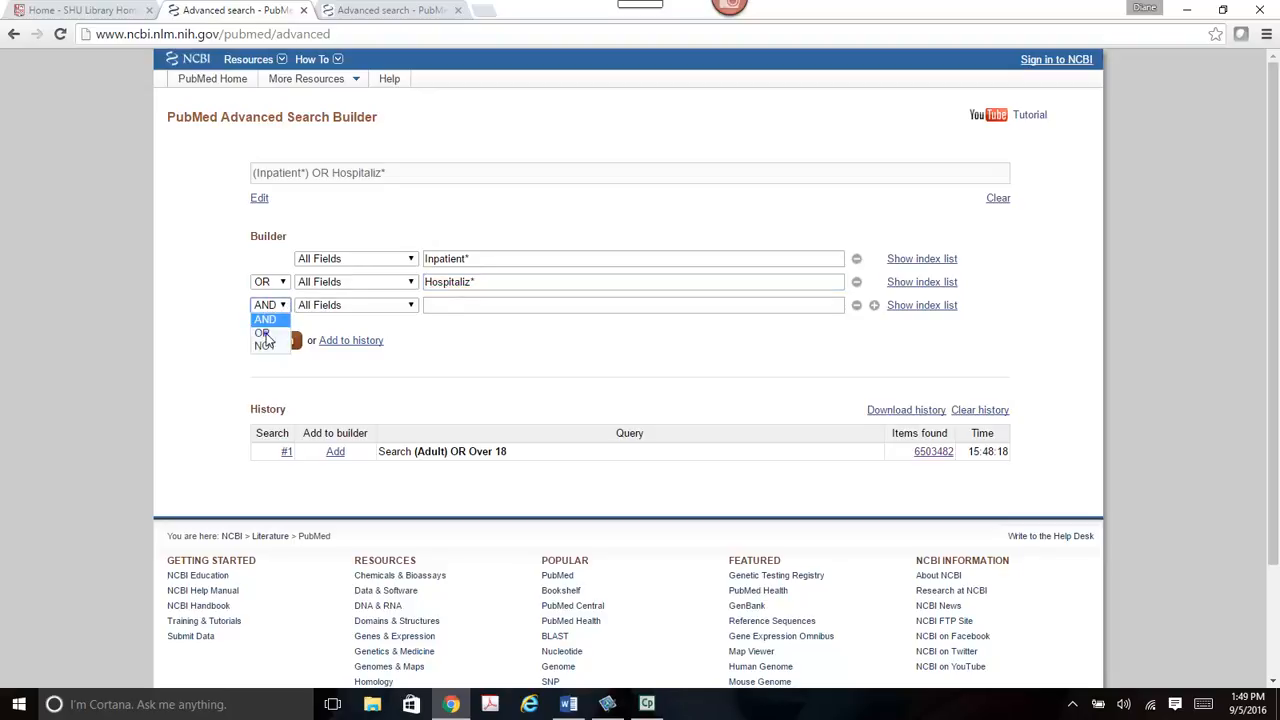
left_click(270, 327)
left_click(435, 307)
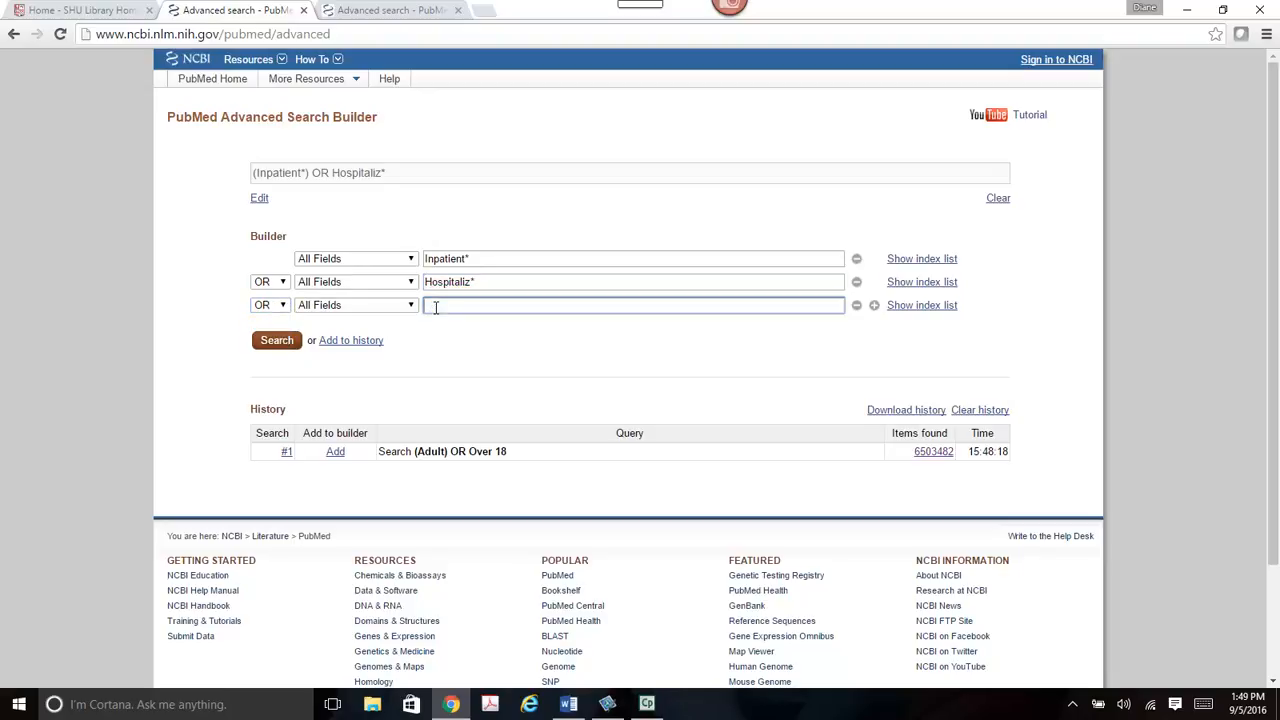
type("Medical-")
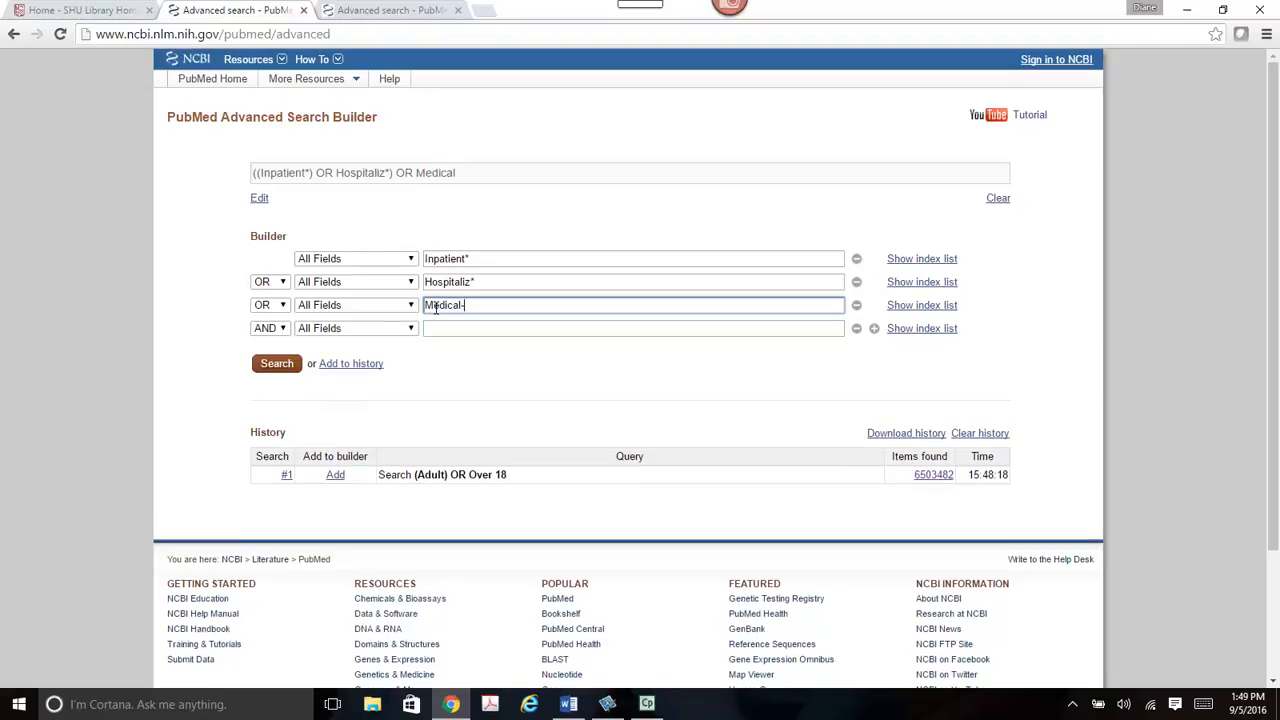
type("Surgical")
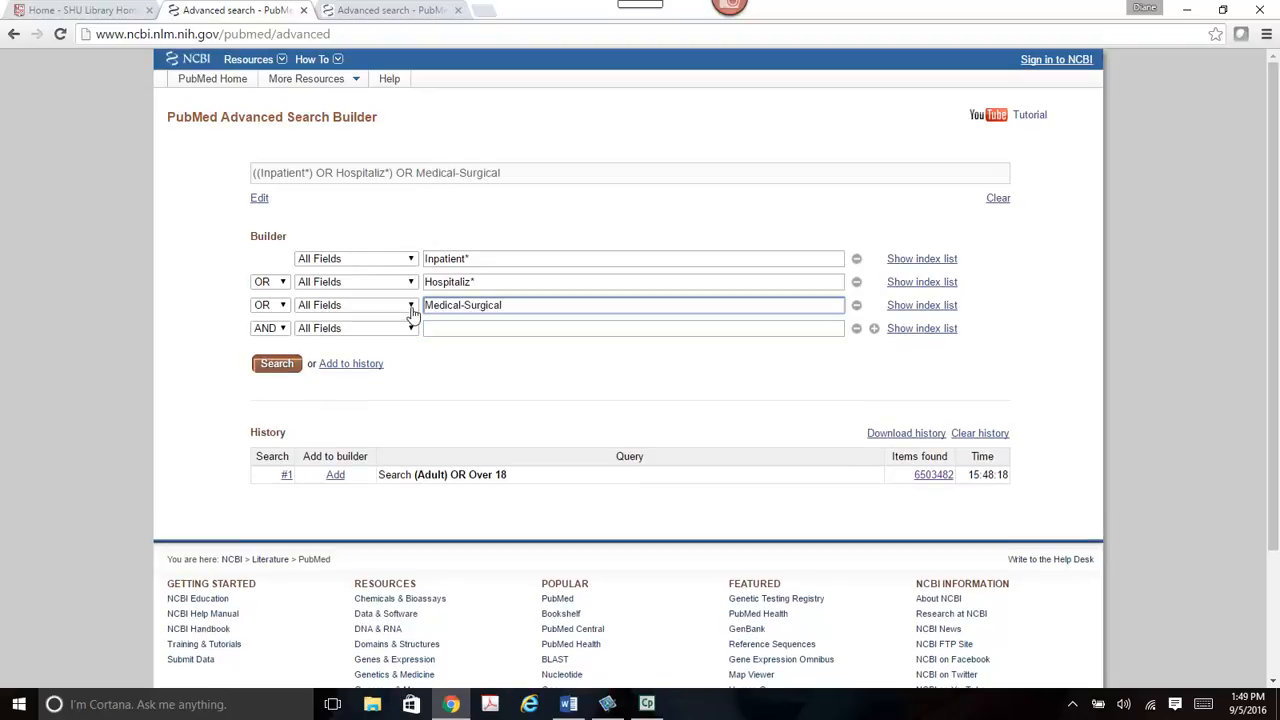
left_click(272, 364)
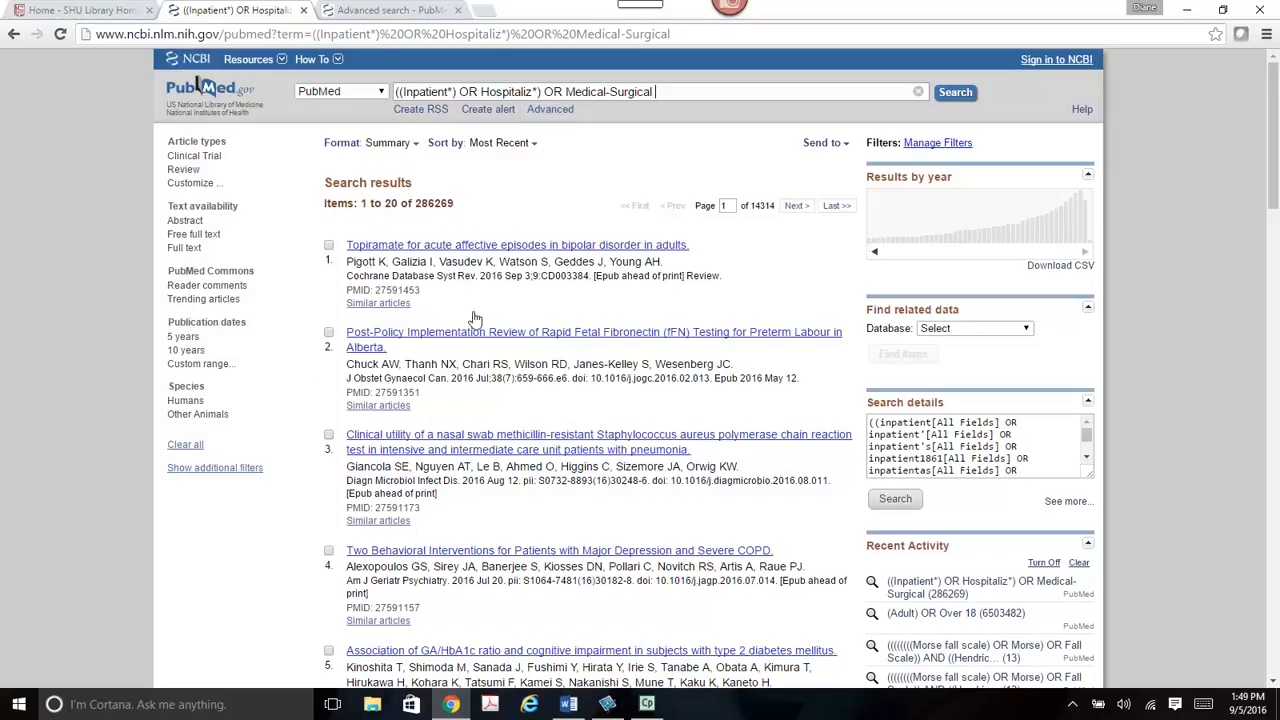
Combine the earlier Adult search and the Inpatient* search from the advanced search history with AND, and run the combined query
left_click(552, 110)
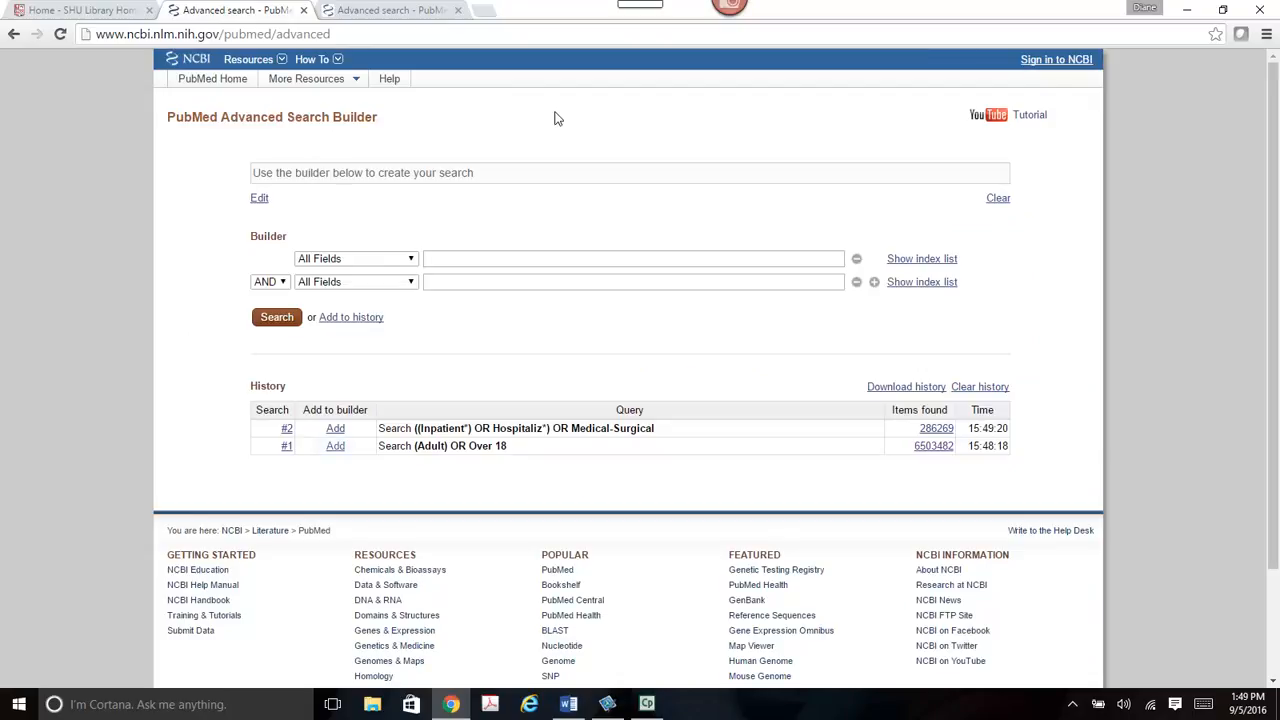
left_click(338, 447)
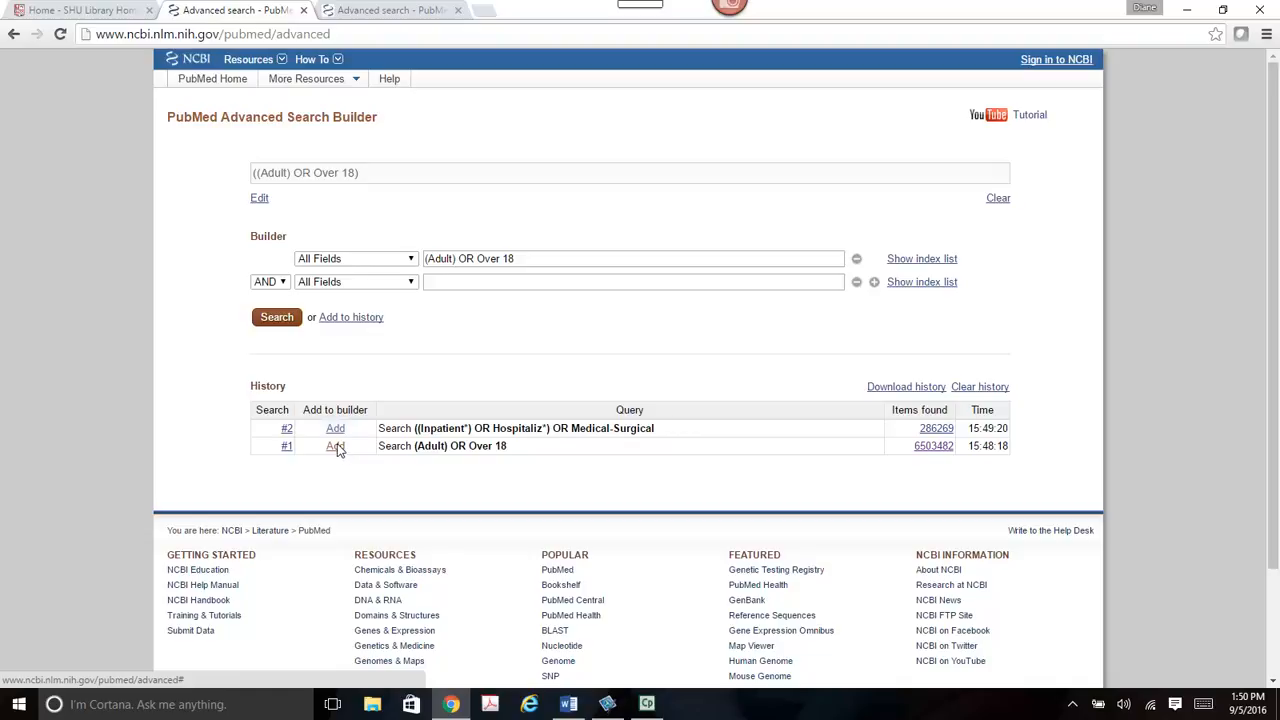
left_click(335, 430)
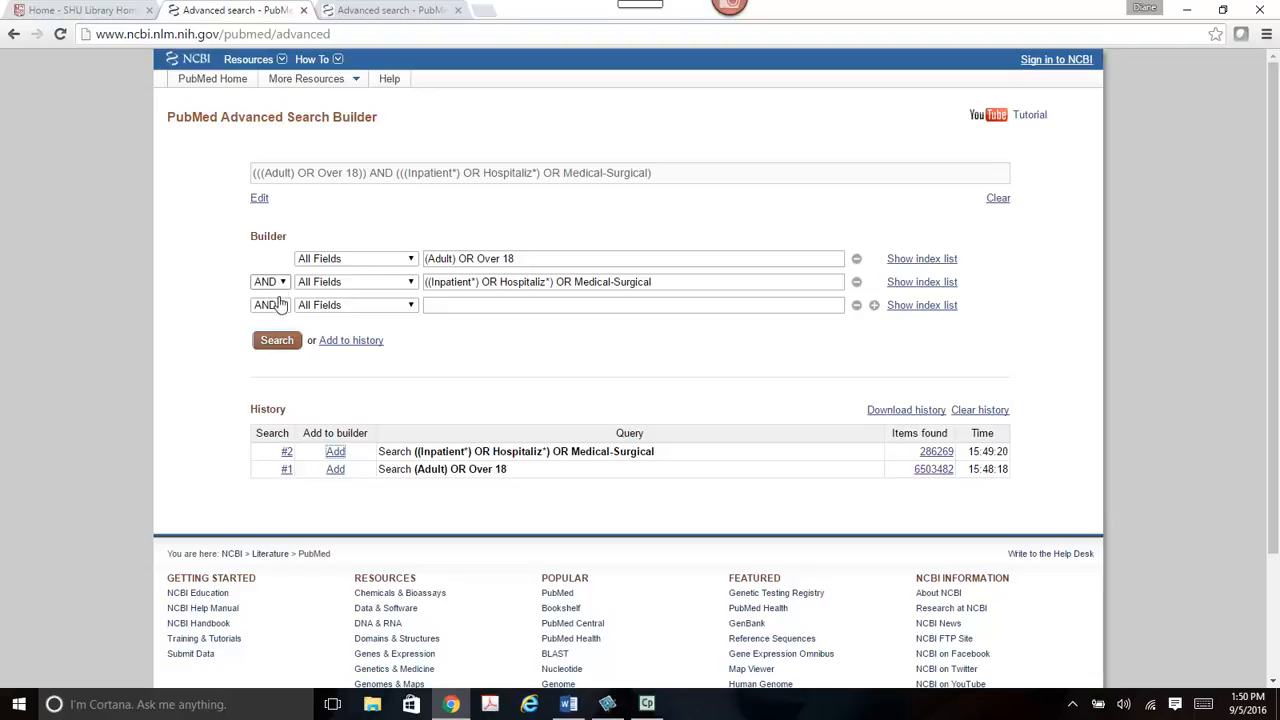
left_click(277, 340)
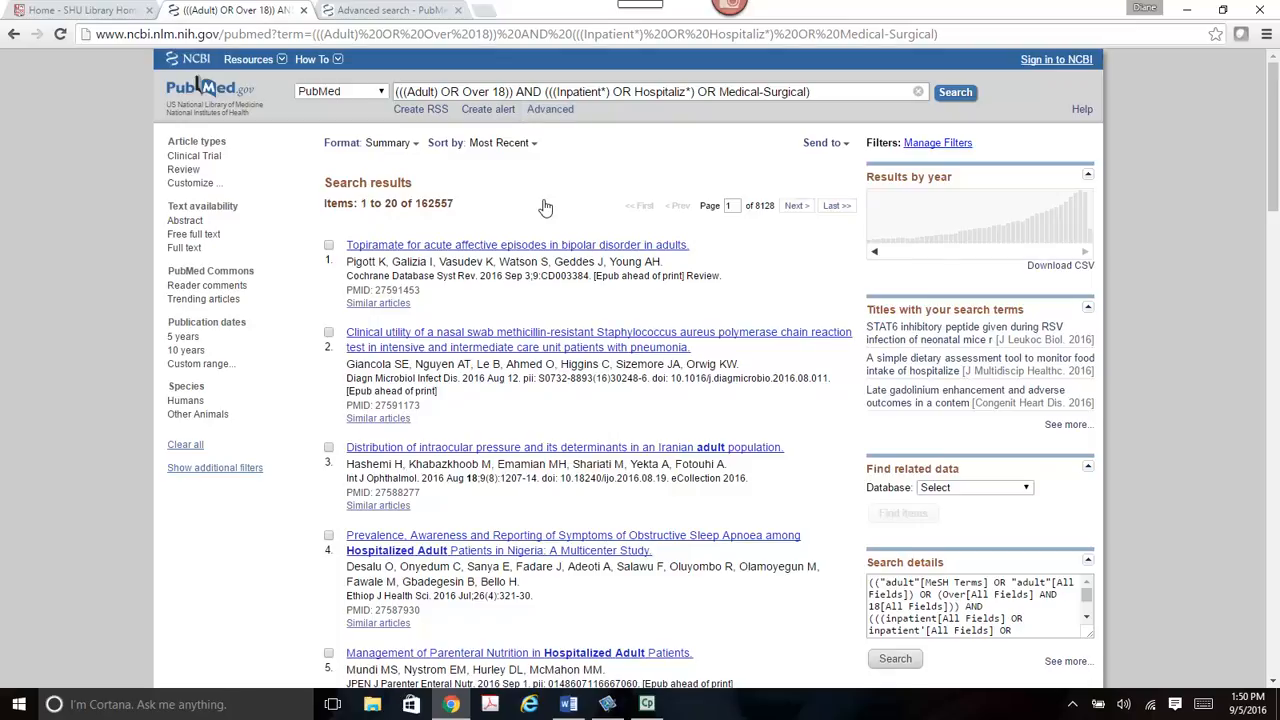
Start a new advanced search with the terms Morse Fall Scale OR Morse in all fields
left_click(551, 110)
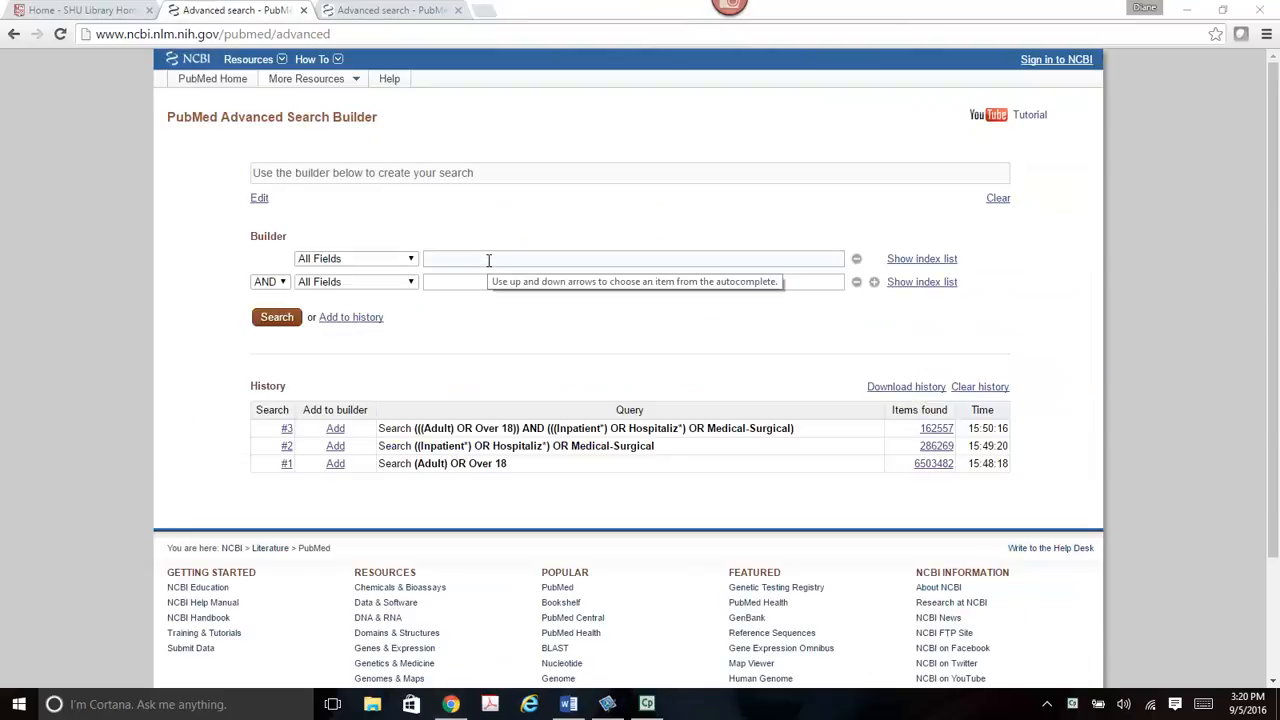
left_click(488, 259)
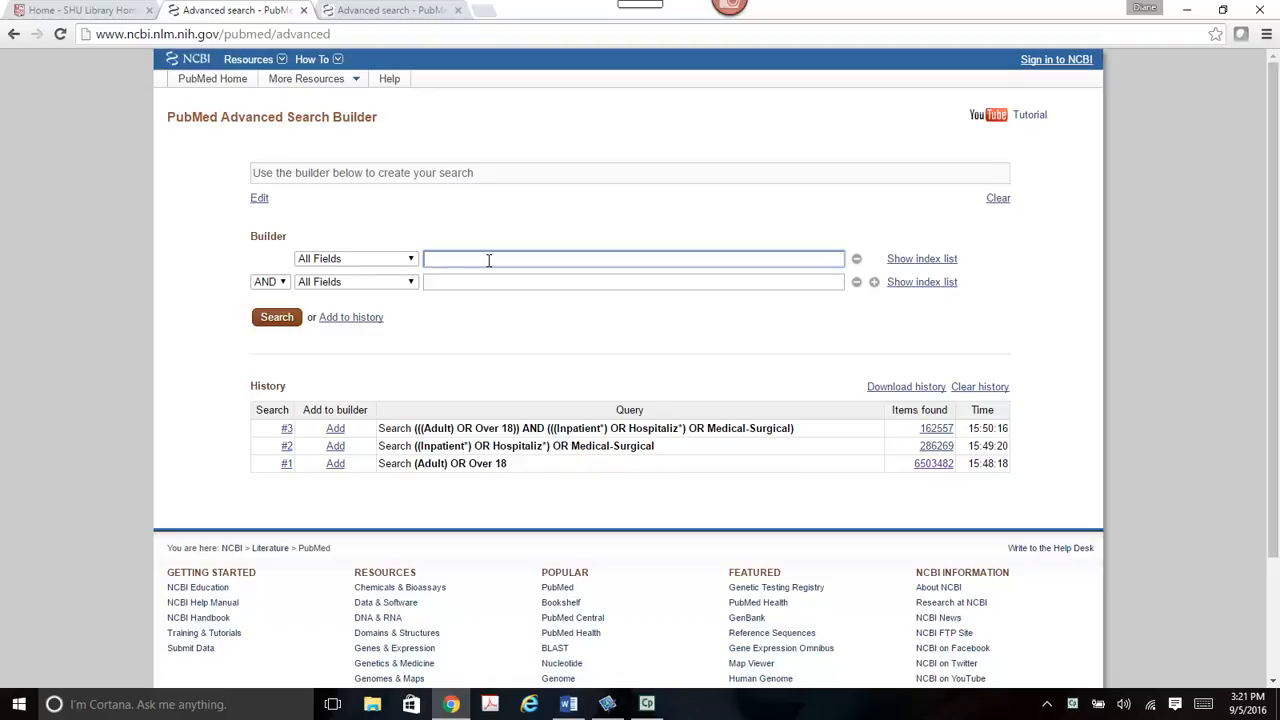
type("Morse Fall Scale")
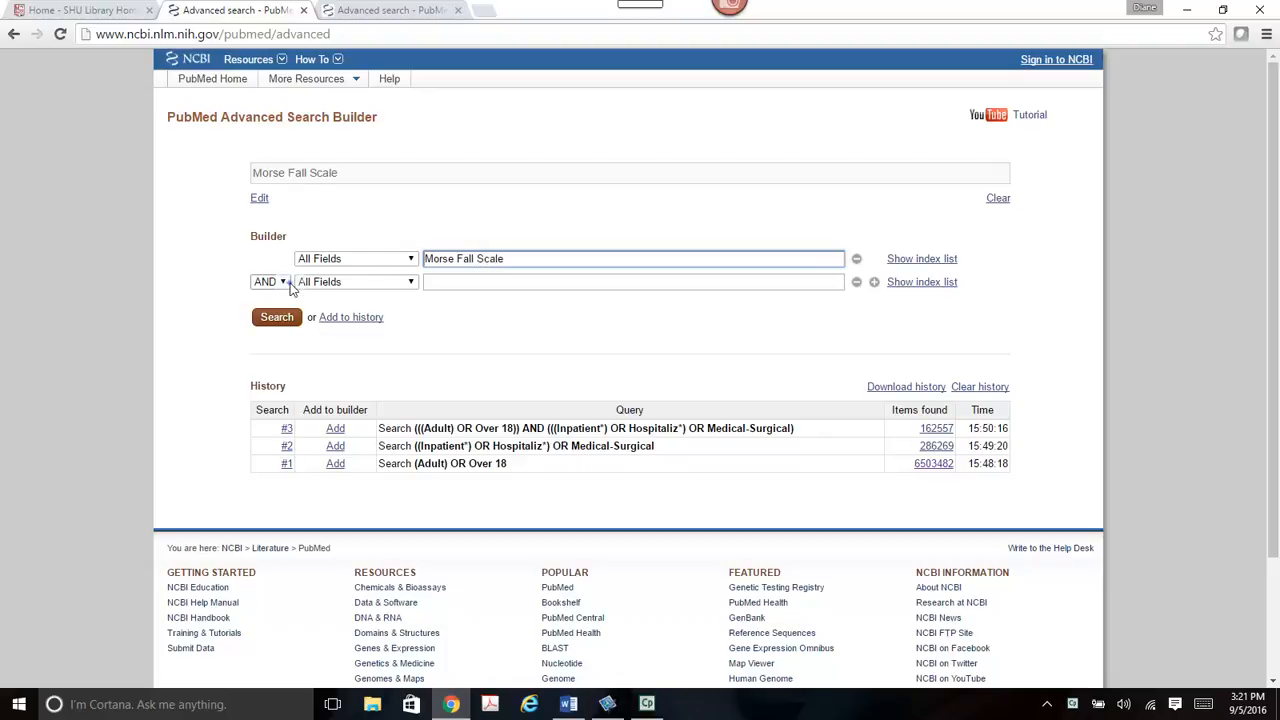
left_click(283, 282)
left_click(266, 303)
left_click(458, 282)
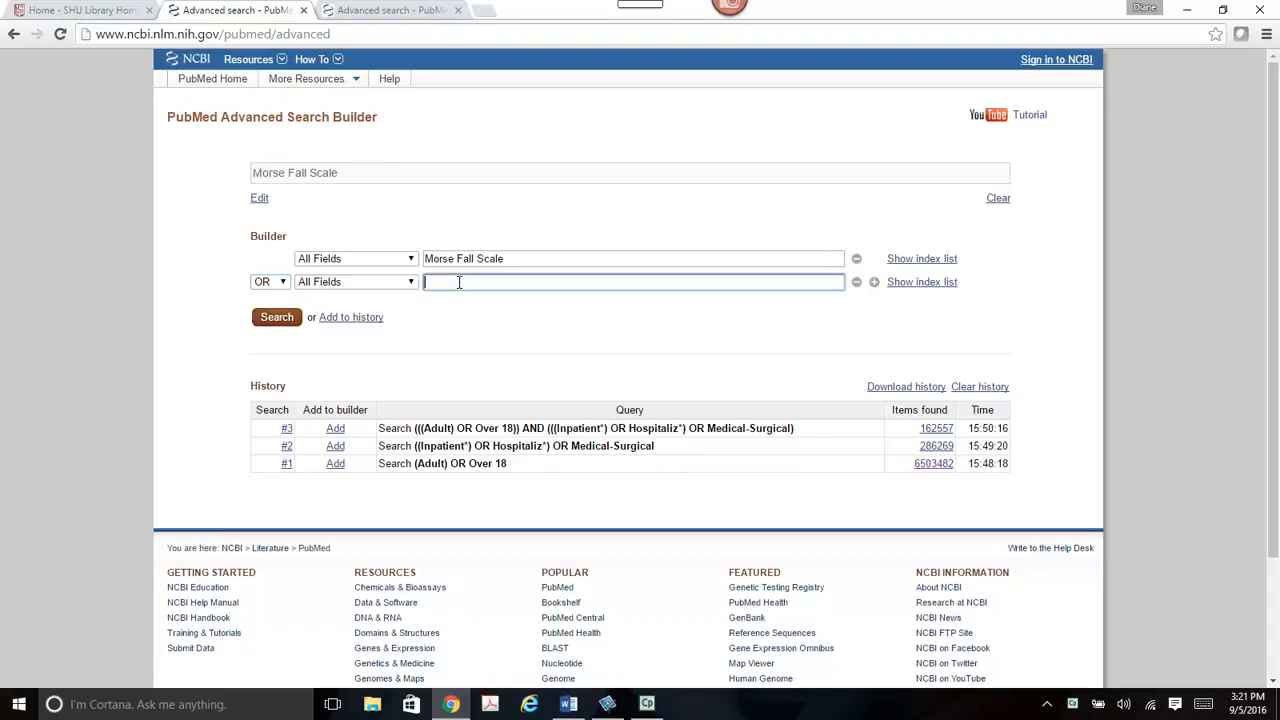
type("Morse")
Add Fall Scale to the Morse query as a third term joined with OR, and run the search
left_click(280, 306)
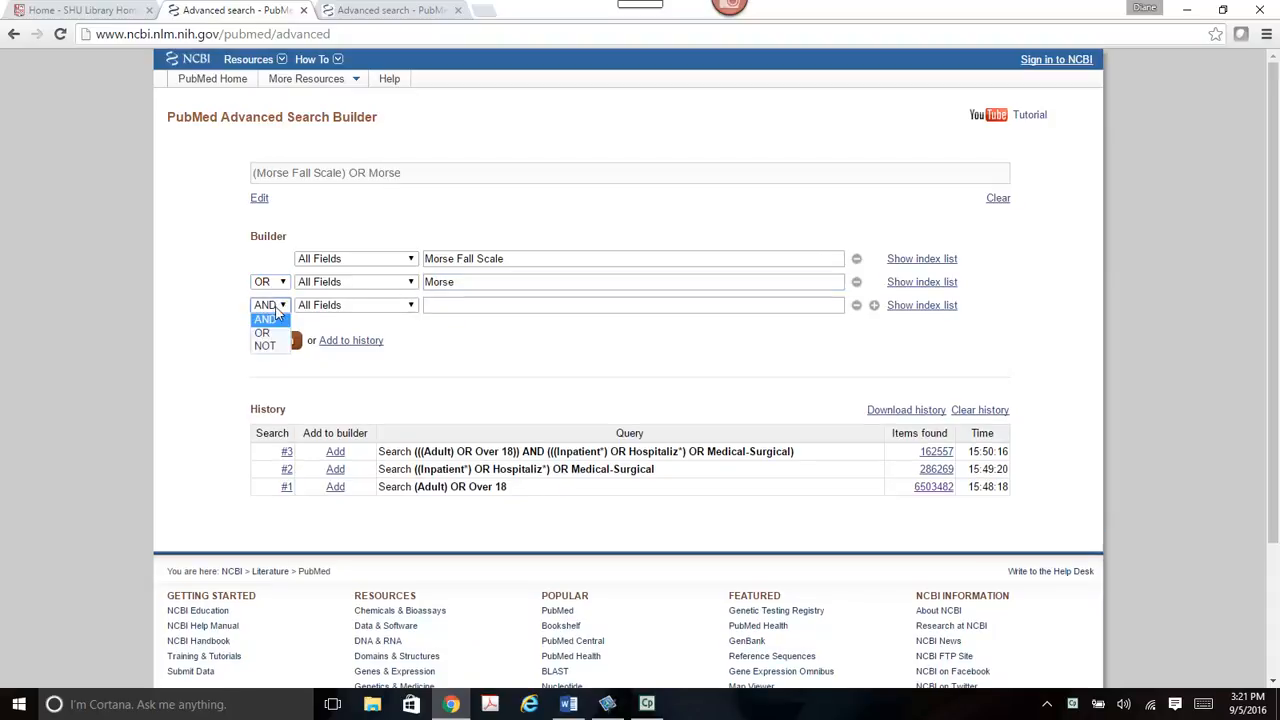
left_click(262, 333)
left_click(432, 308)
type("Fall ")
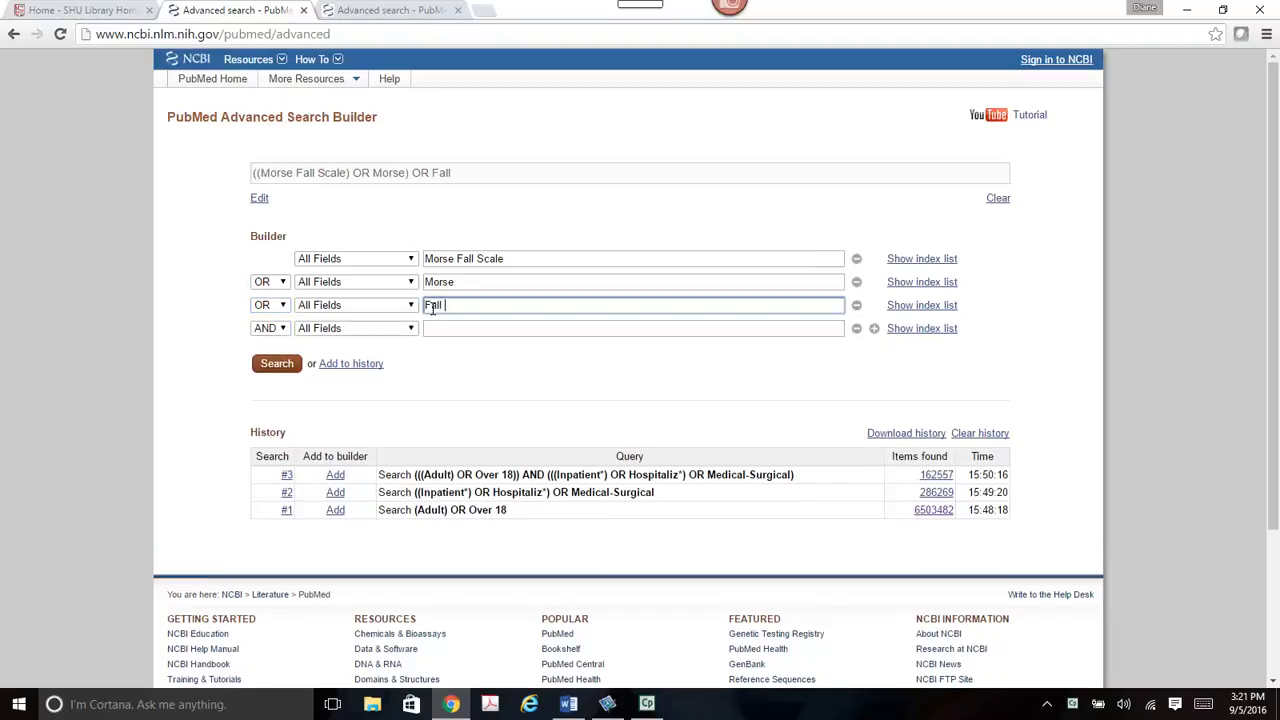
type("Scale")
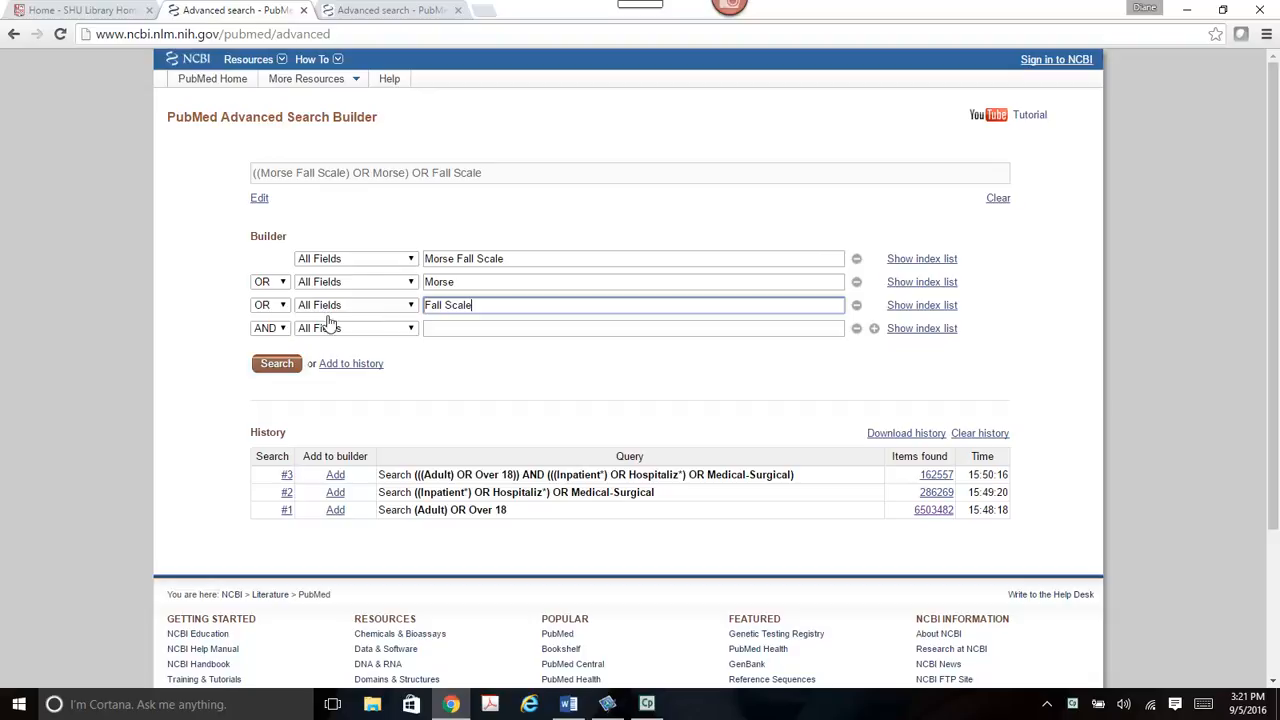
left_click(272, 364)
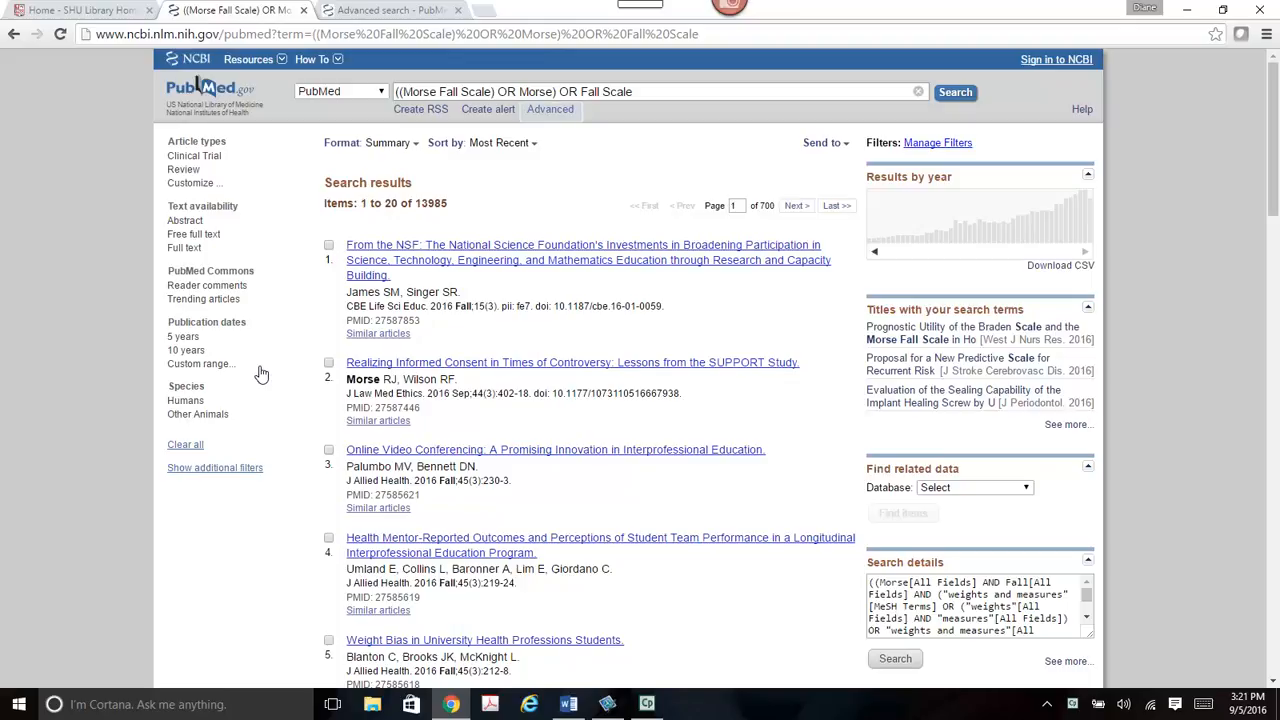
Start a new advanced search with Hendrich II Model as the first term in all fields
left_click(550, 110)
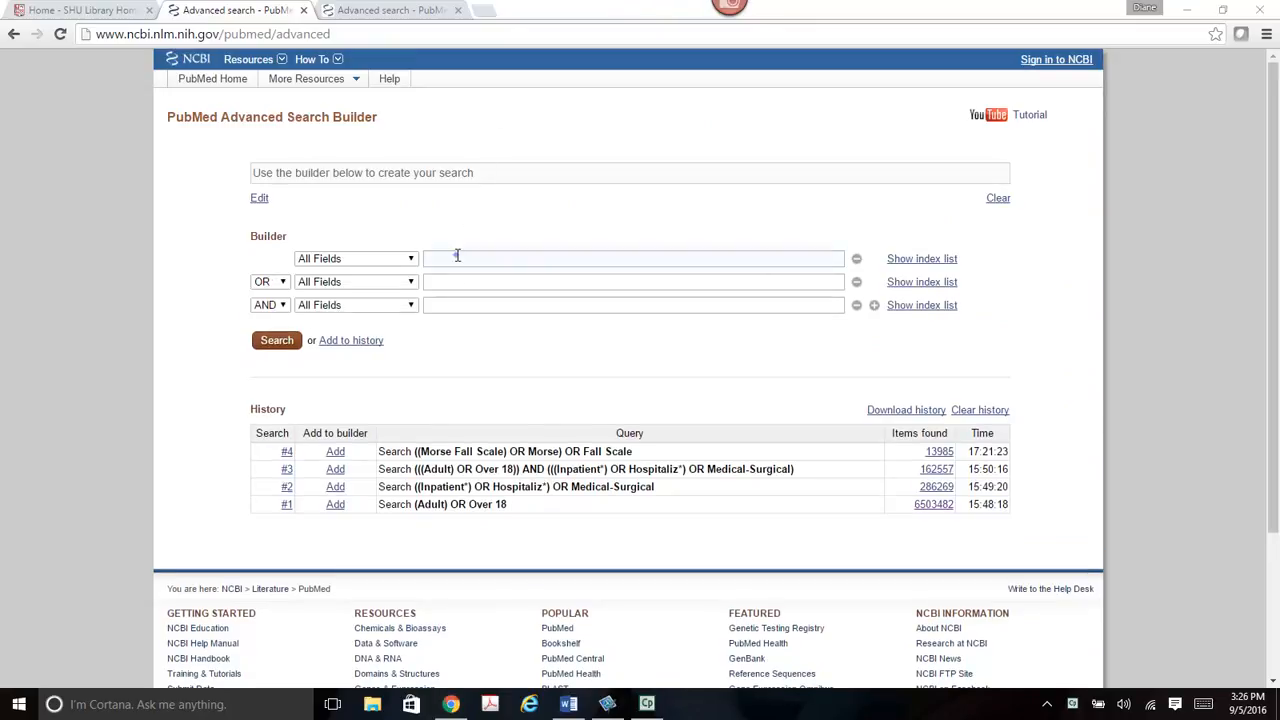
left_click(457, 257)
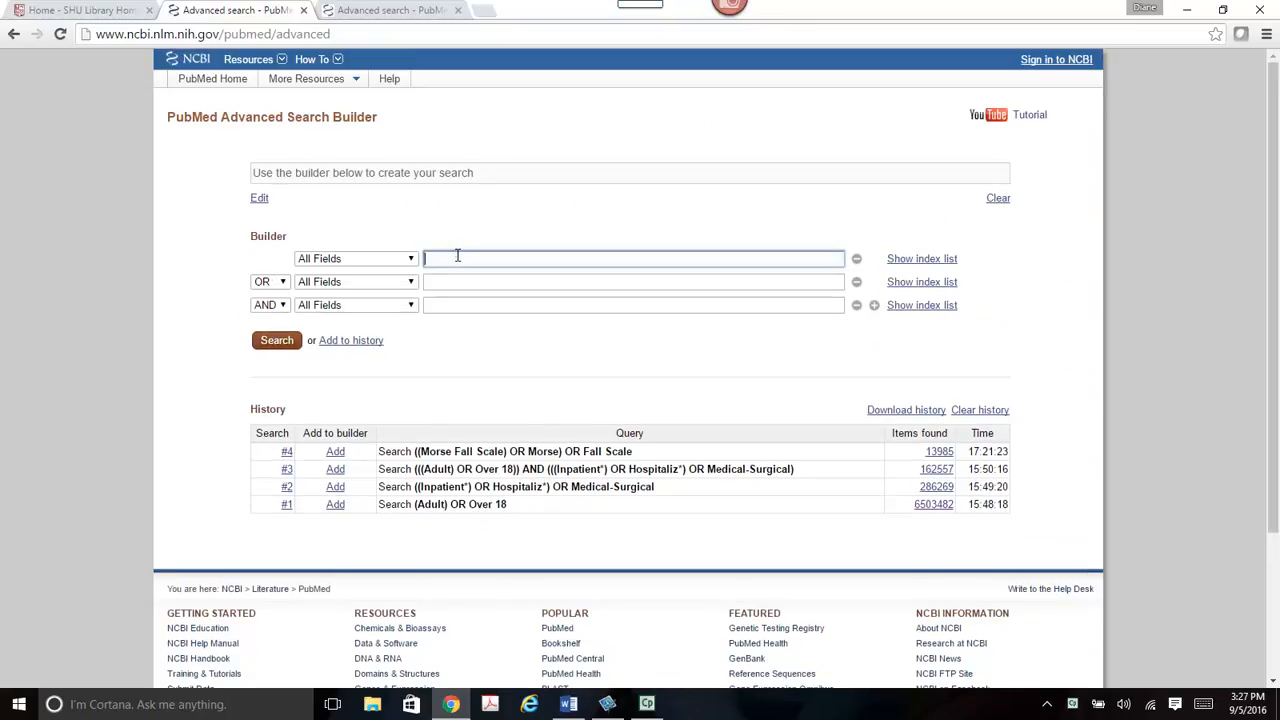
type("Hend")
type("r")
key("BackSpace")
type("drich")
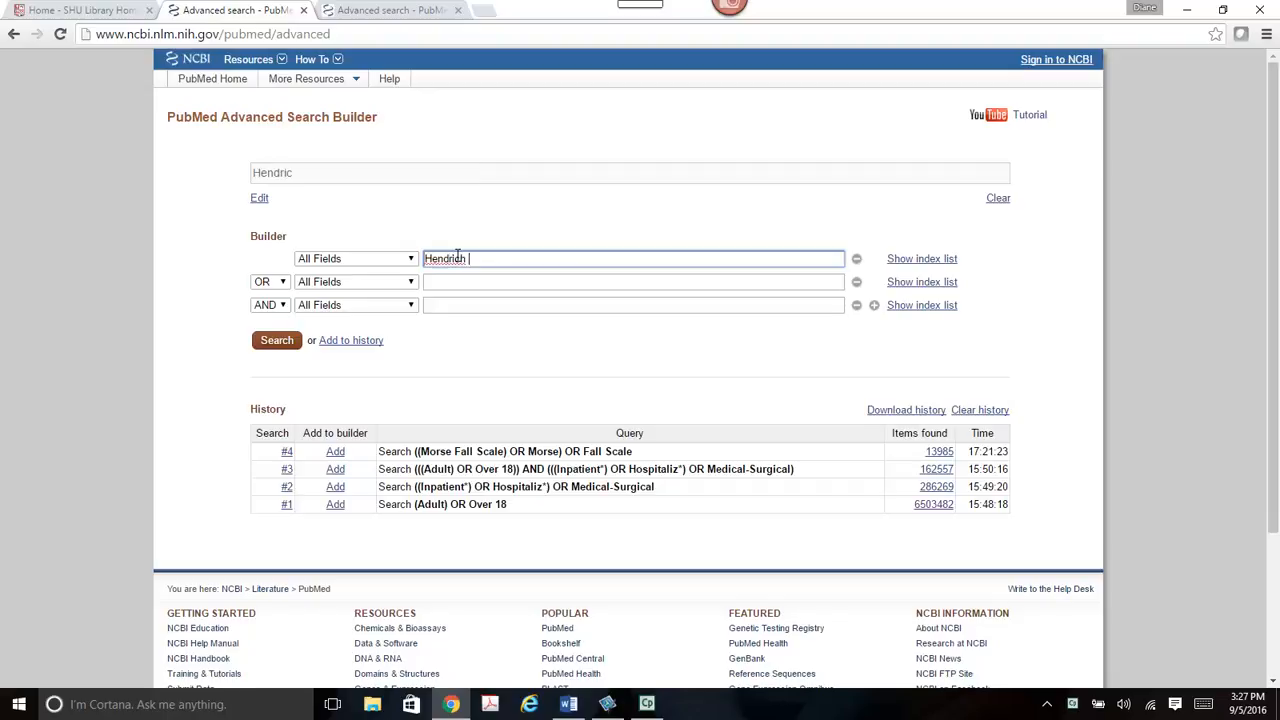
type(" II Model")
Enter Hendrich* as the second term joined with OR, and run the search
left_click(442, 285)
type("Hend")
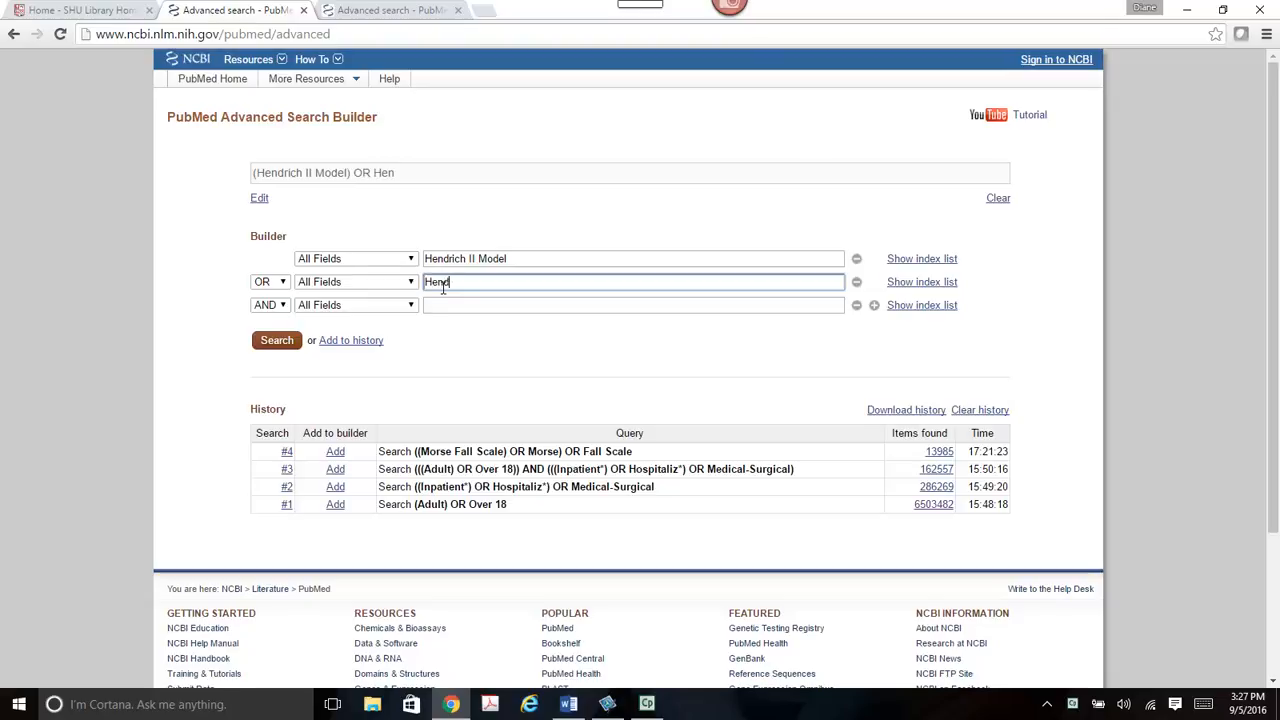
type("rich")
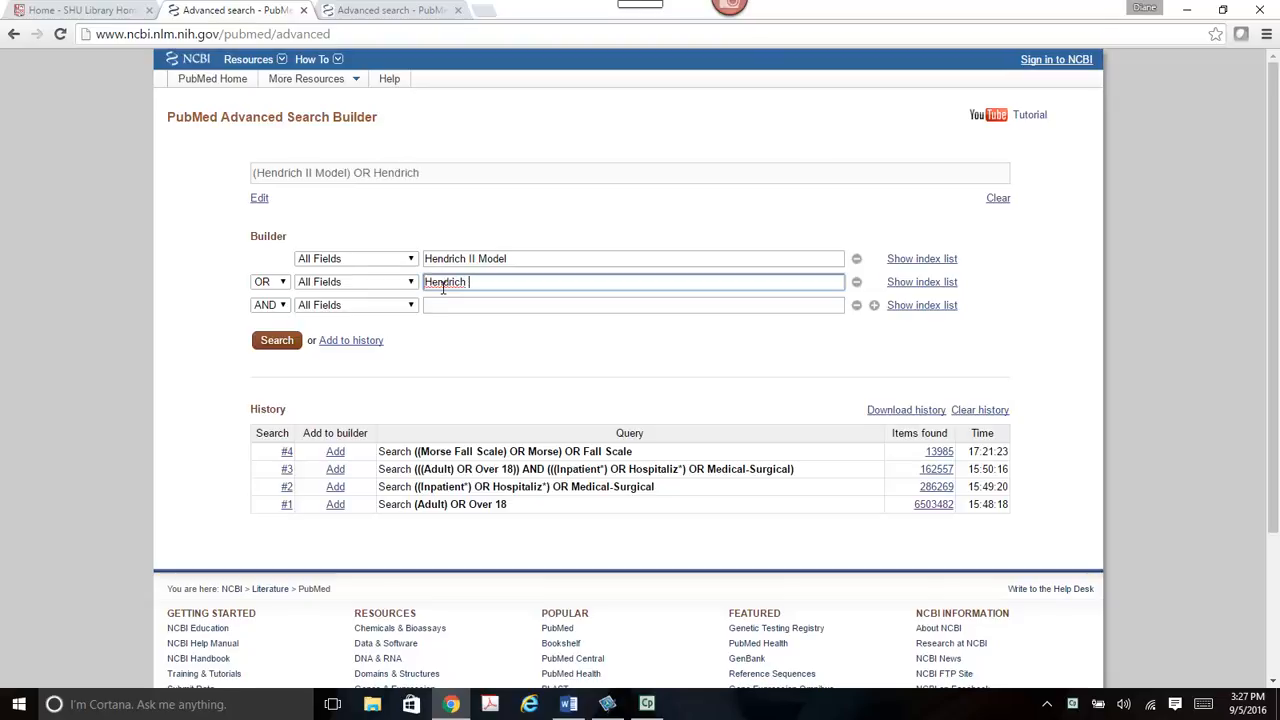
key("BackSpace")
type("*")
left_click(277, 341)
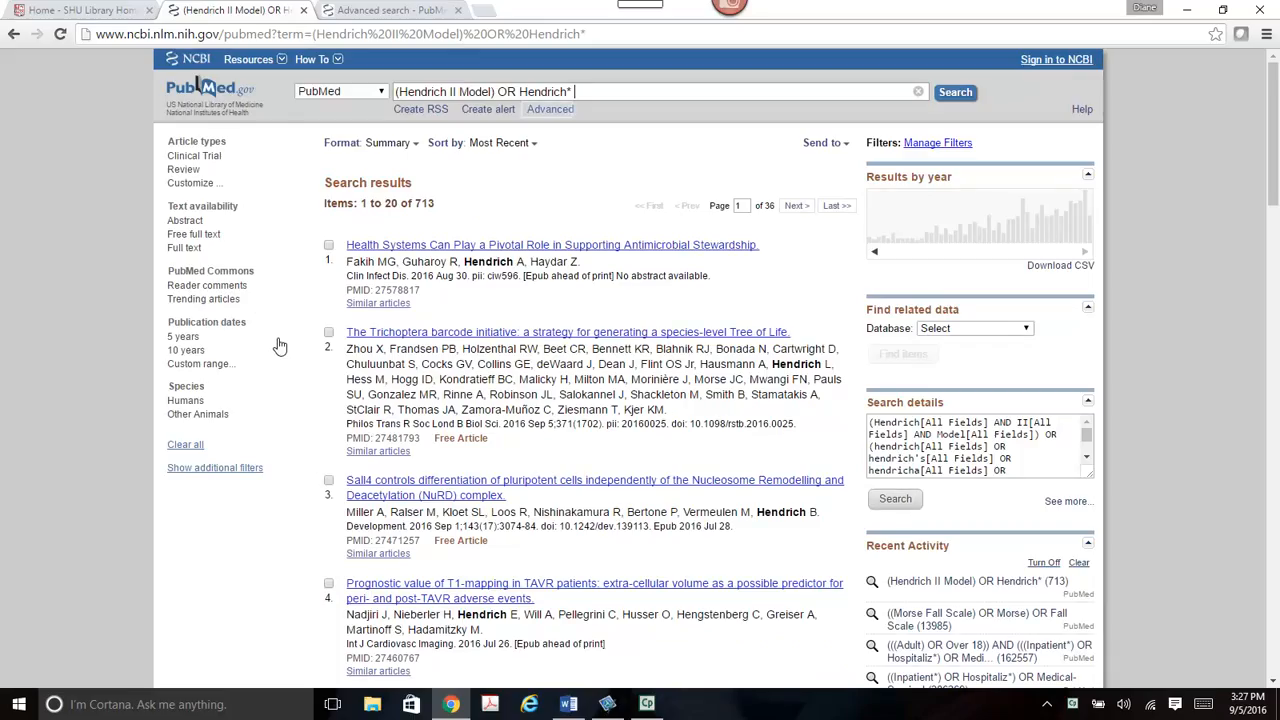
Start a new advanced search with the terms Fall* OR Healthcare acquired condition in all fields
left_click(550, 110)
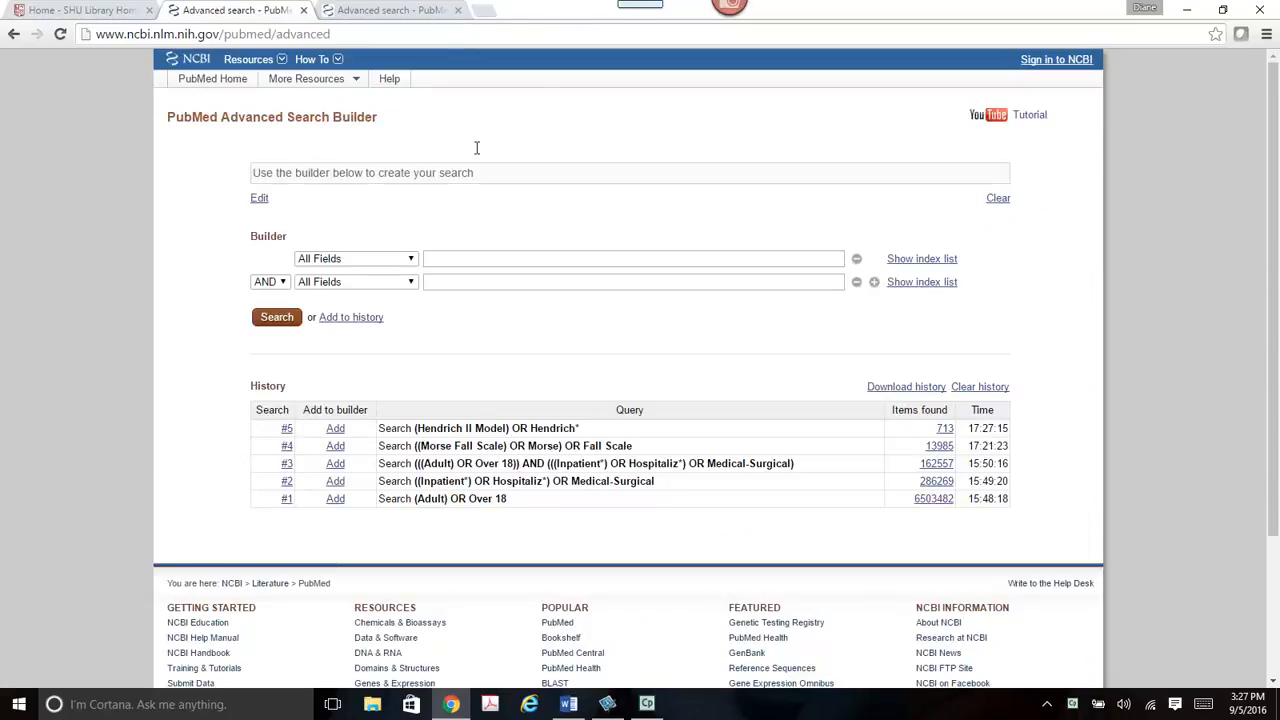
left_click(450, 258)
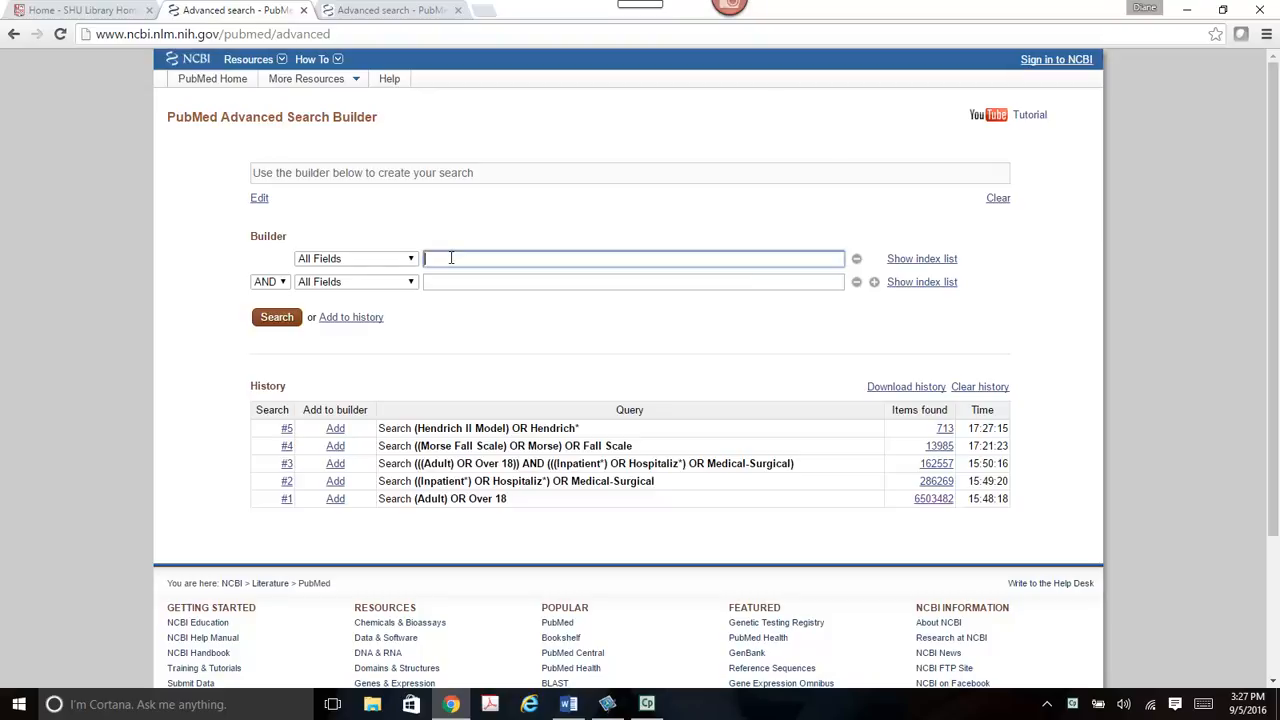
type("Fall")
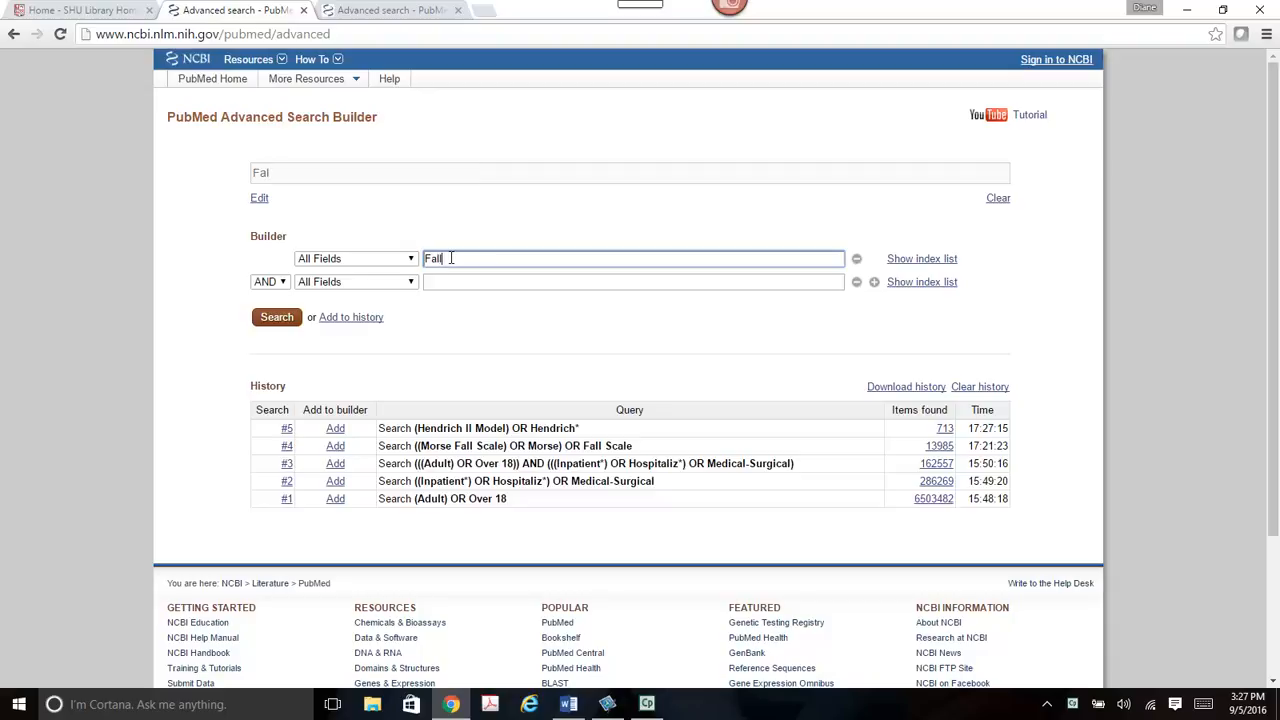
type("*")
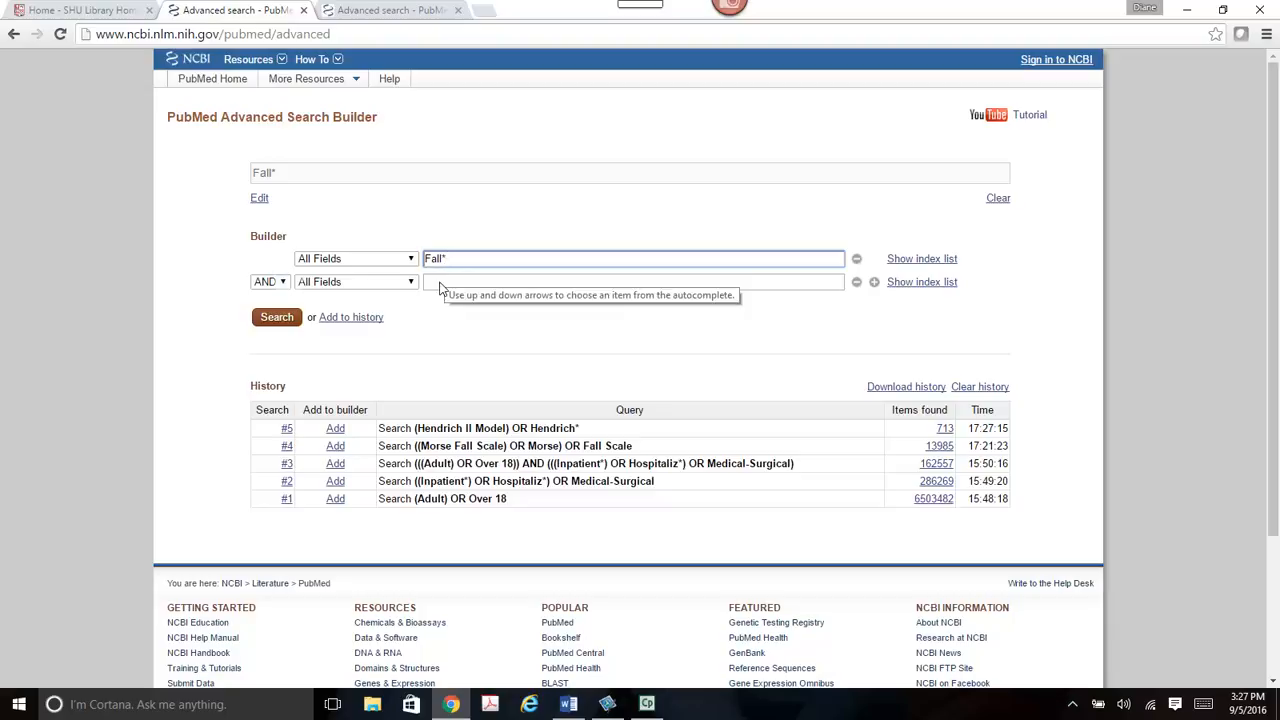
left_click(288, 283)
left_click(280, 311)
left_click(460, 283)
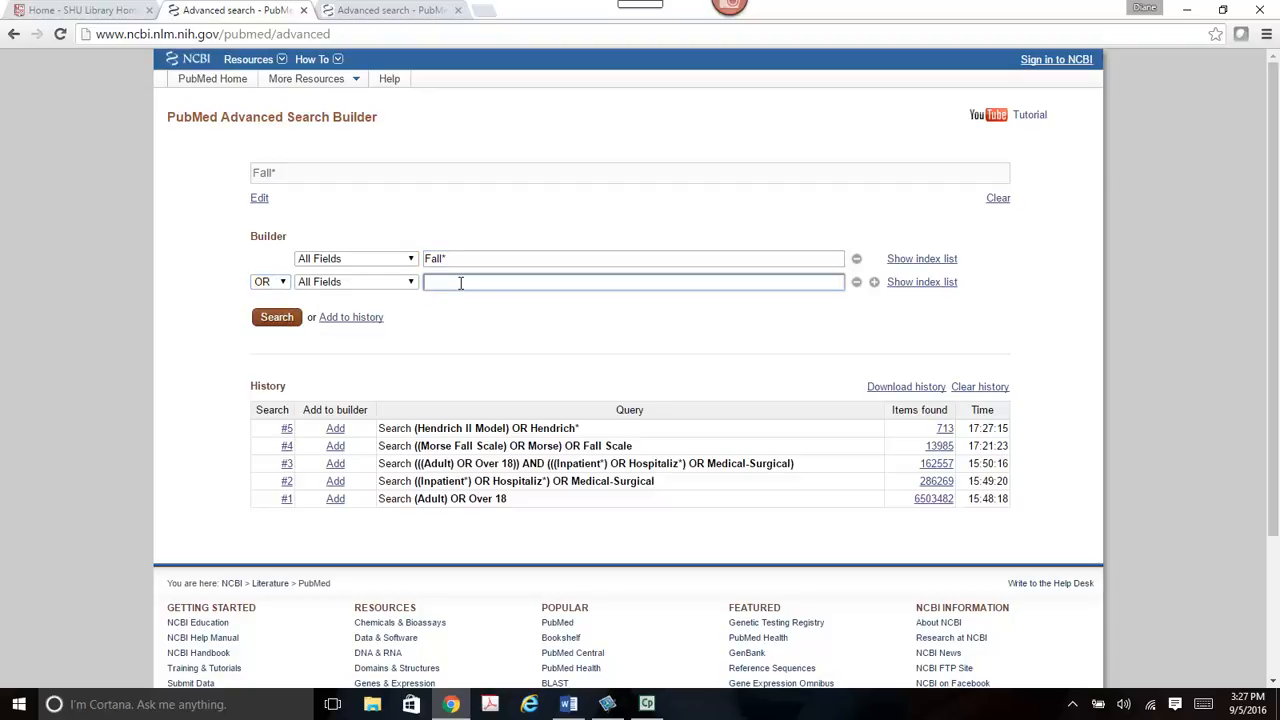
type("Healthcare ")
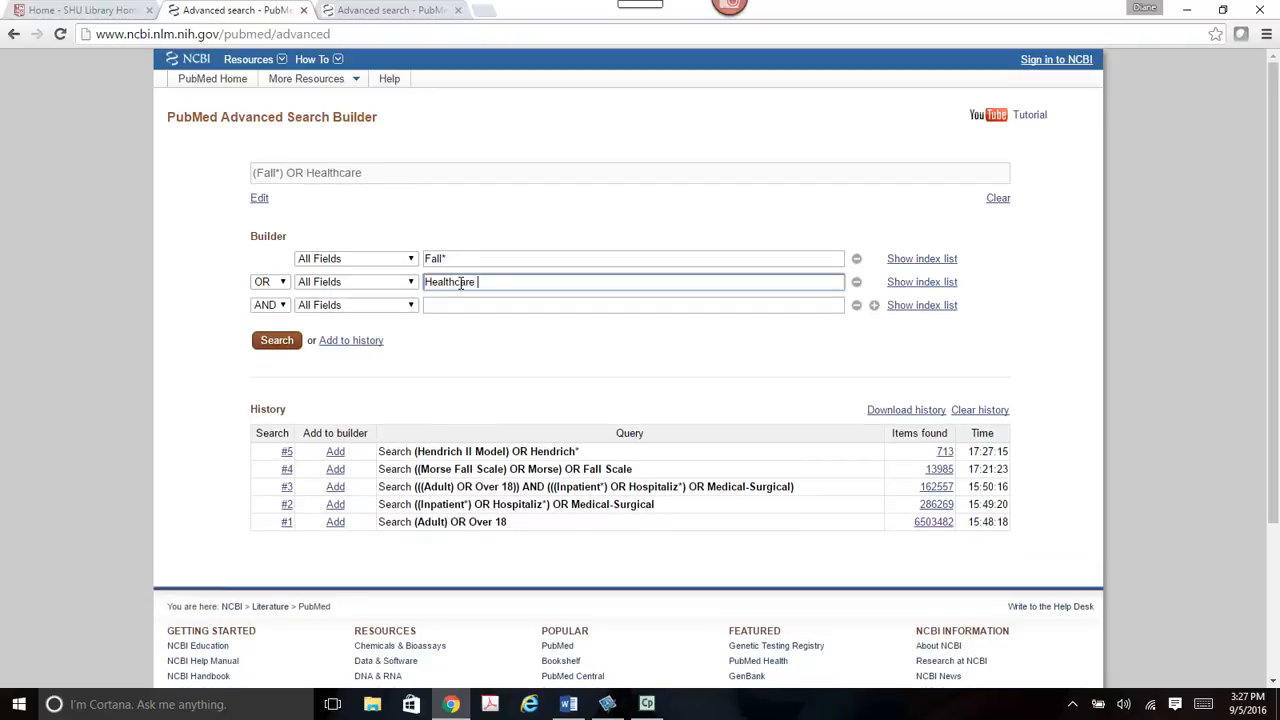
type("acquired condition")
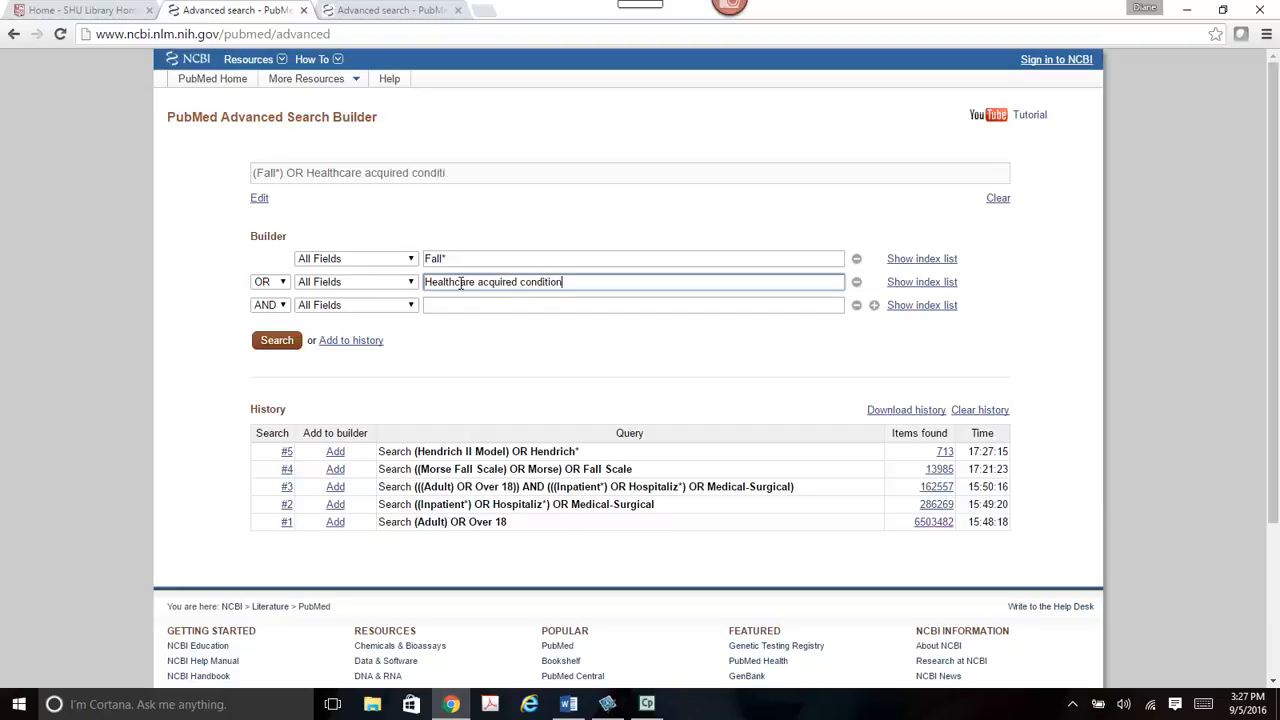
Add HAC and injury to the Fall* query as further terms joined with OR, and run the search
left_click(270, 305)
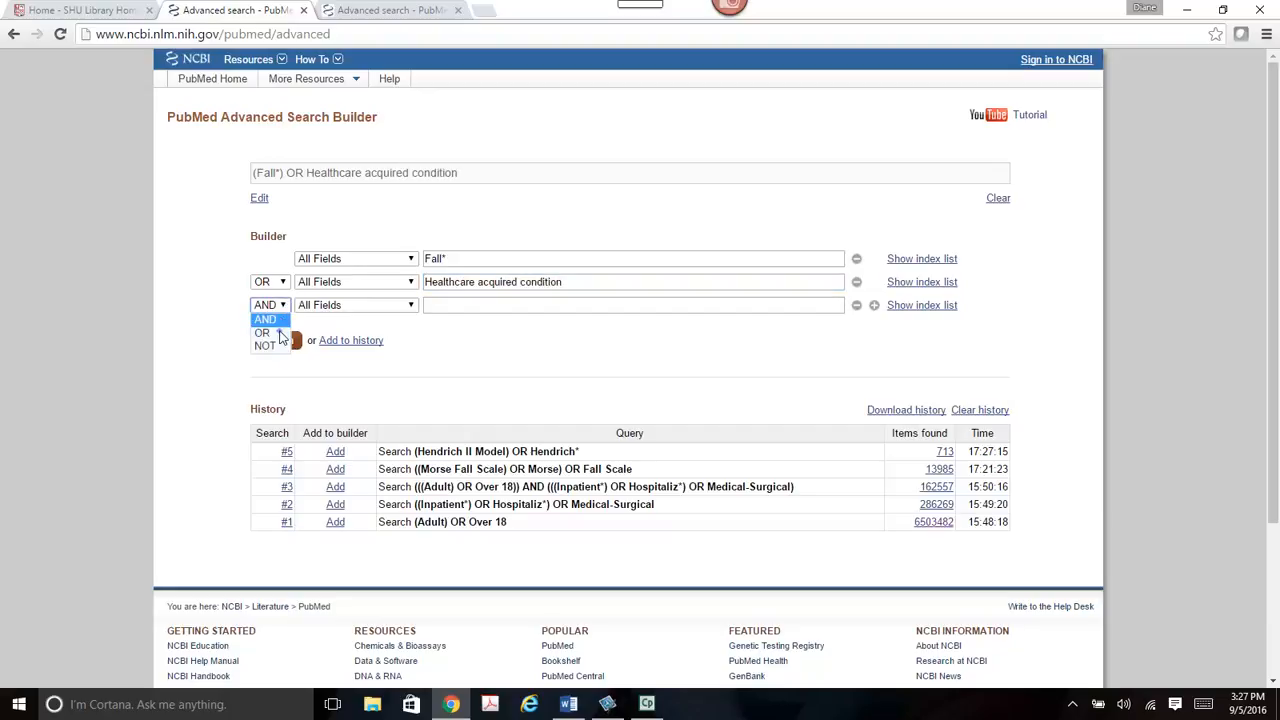
left_click(280, 336)
left_click(444, 303)
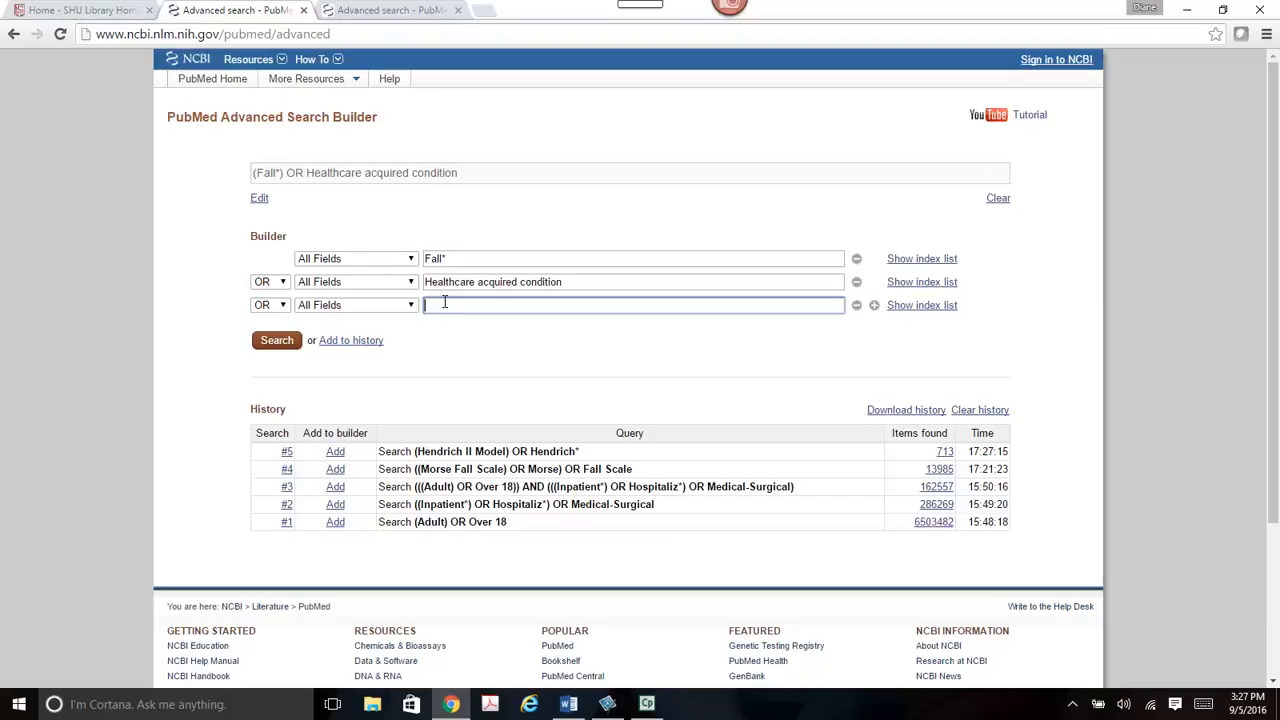
type("HAC")
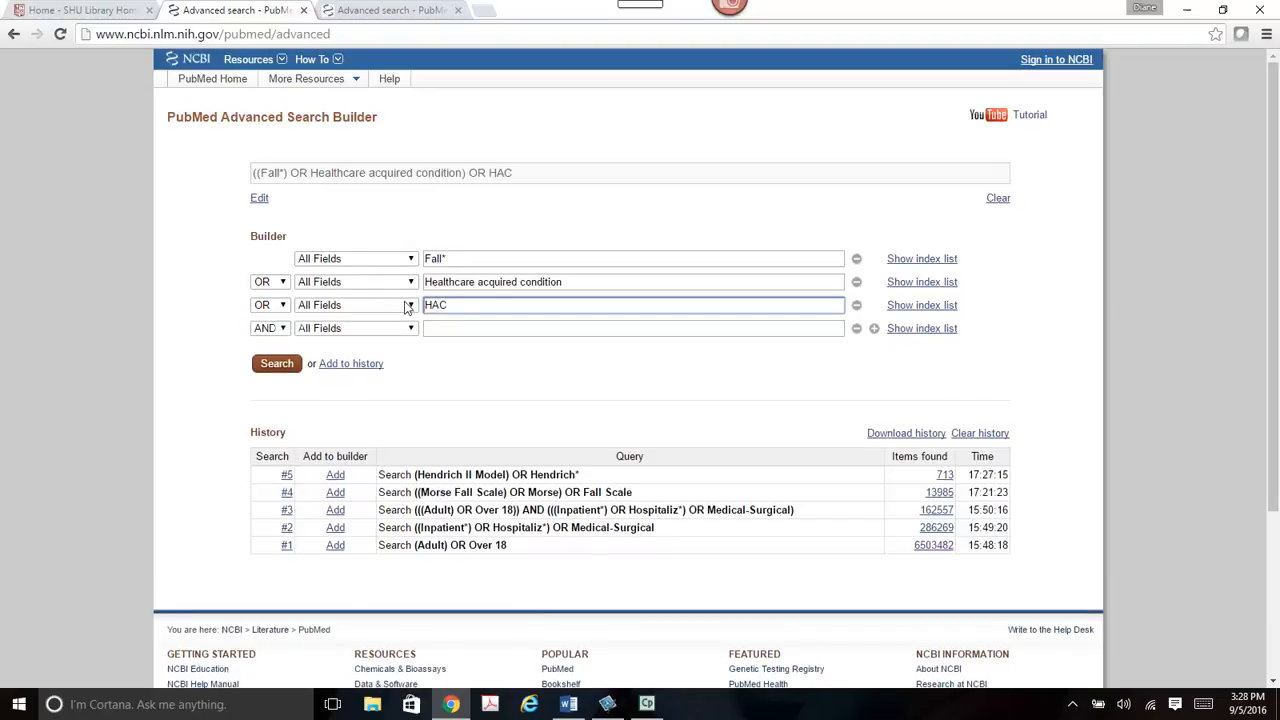
left_click(270, 328)
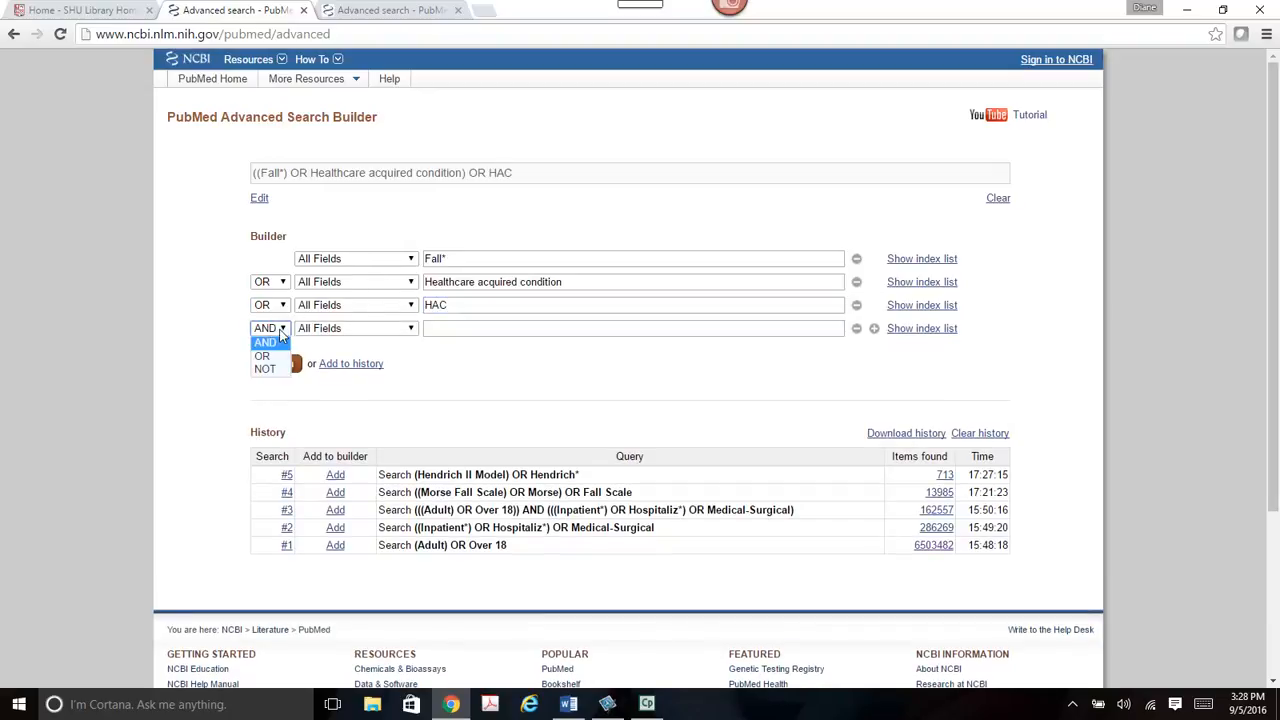
left_click(263, 356)
left_click(473, 328)
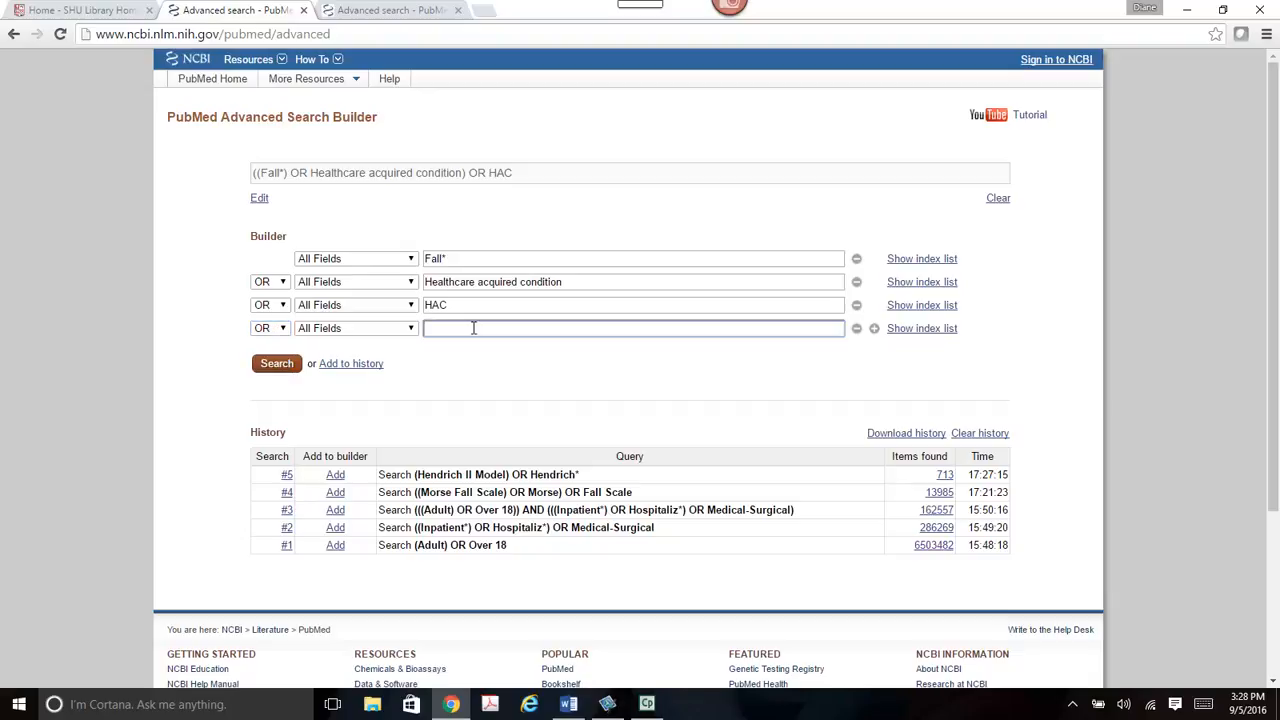
type("injury")
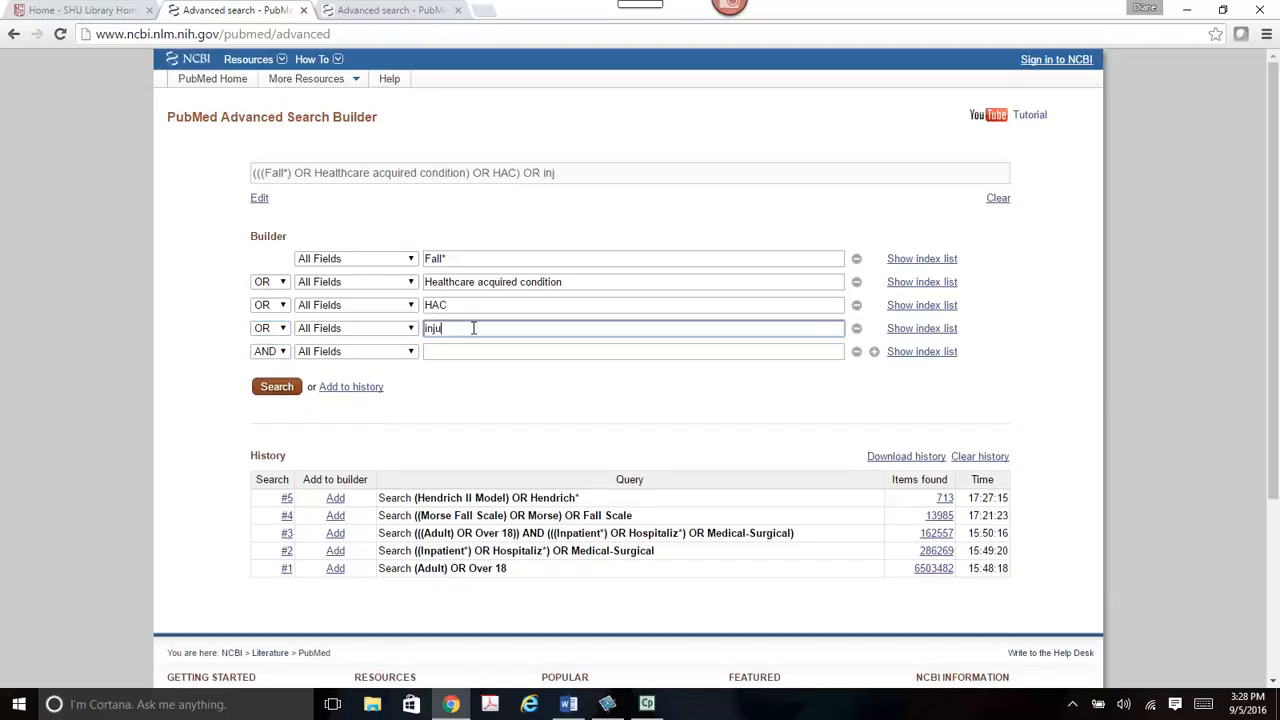
left_click(277, 387)
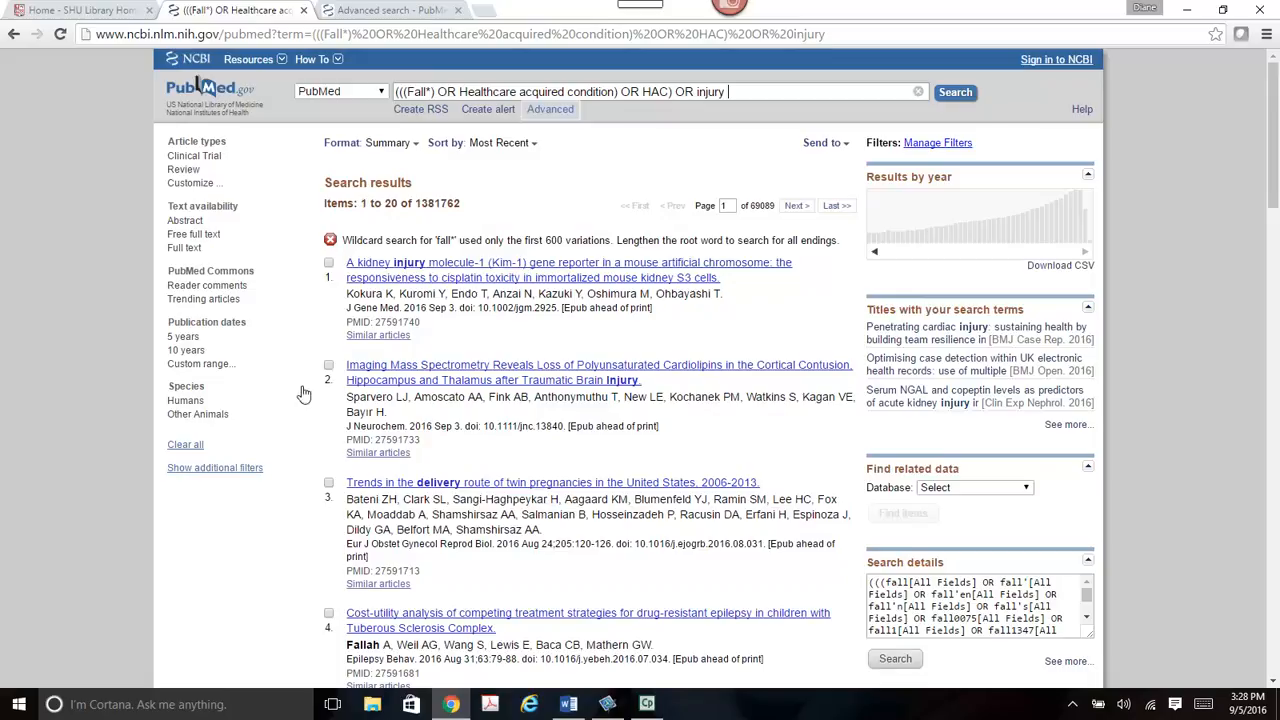
Combine the Hendrich II Model and Morse Fall Scale searches from the history with AND, and run the search
left_click(550, 110)
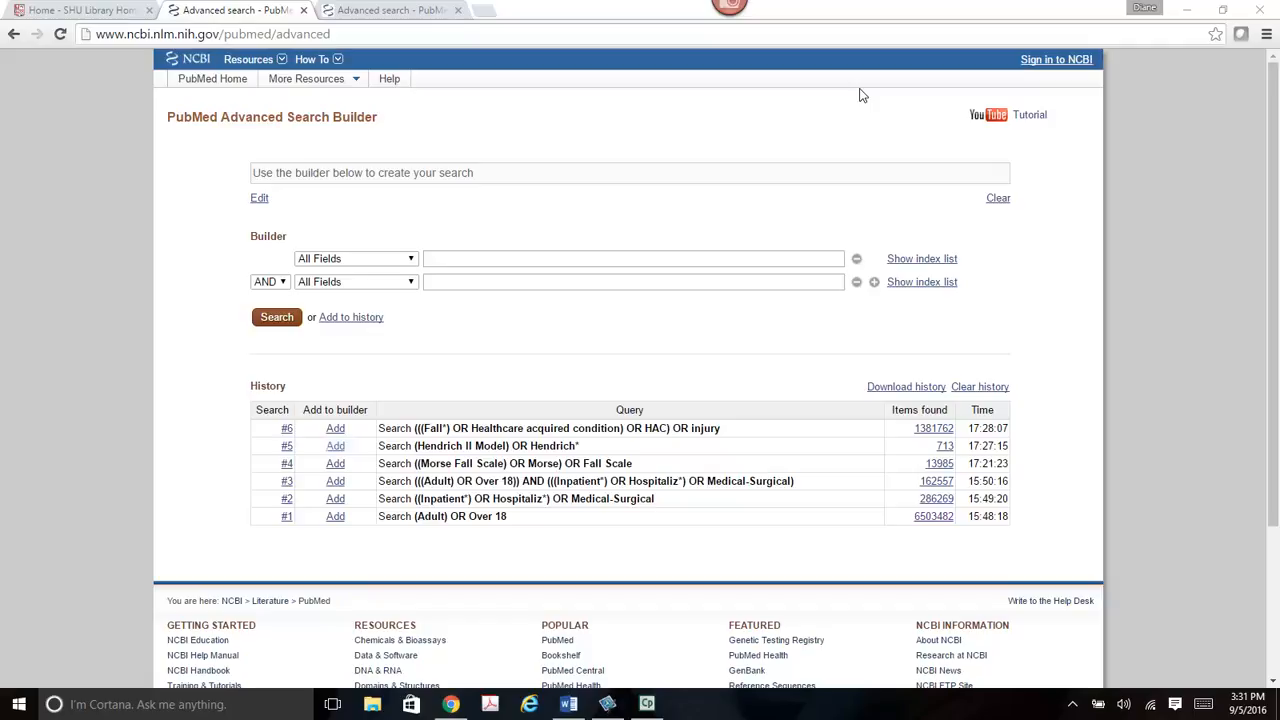
left_click(336, 447)
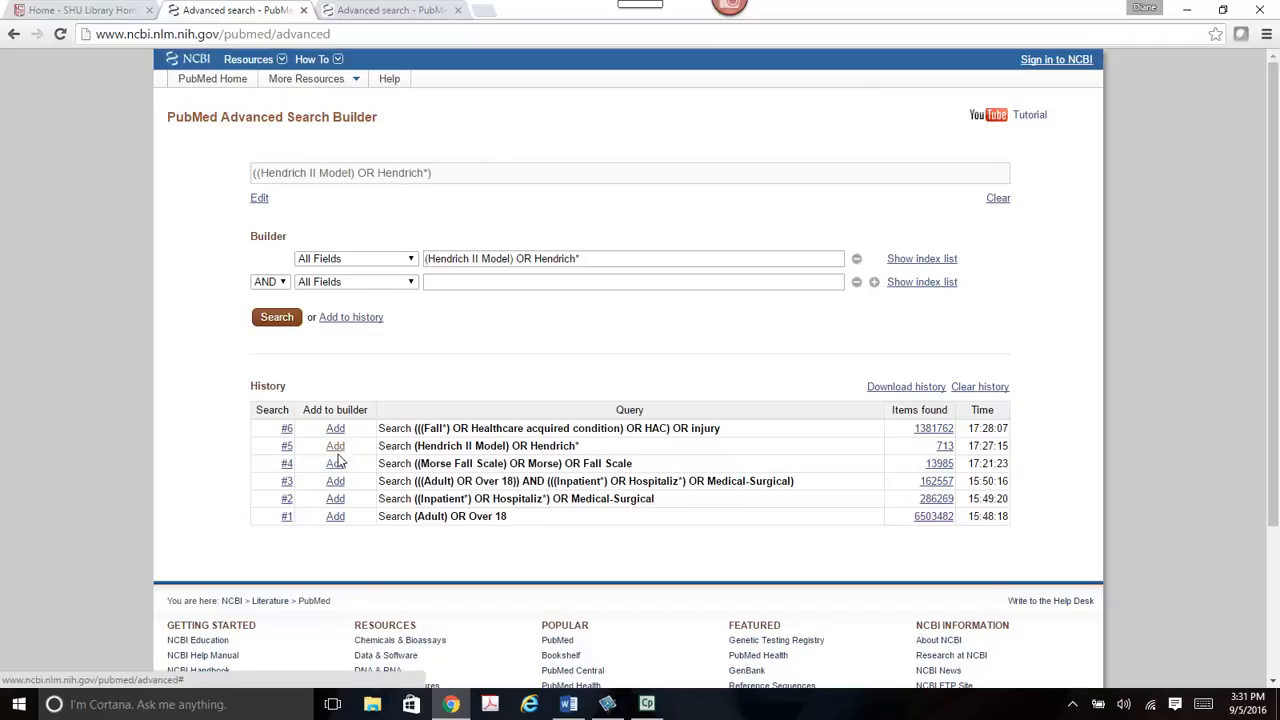
left_click(337, 465)
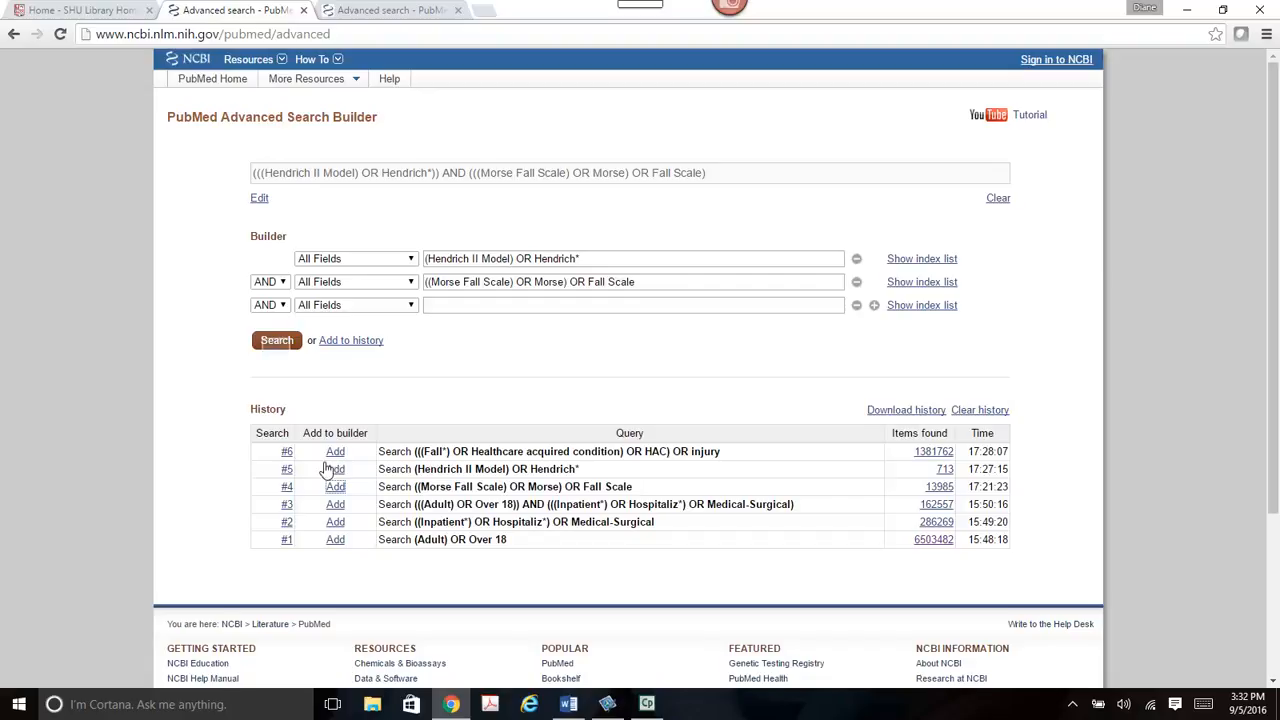
left_click(277, 345)
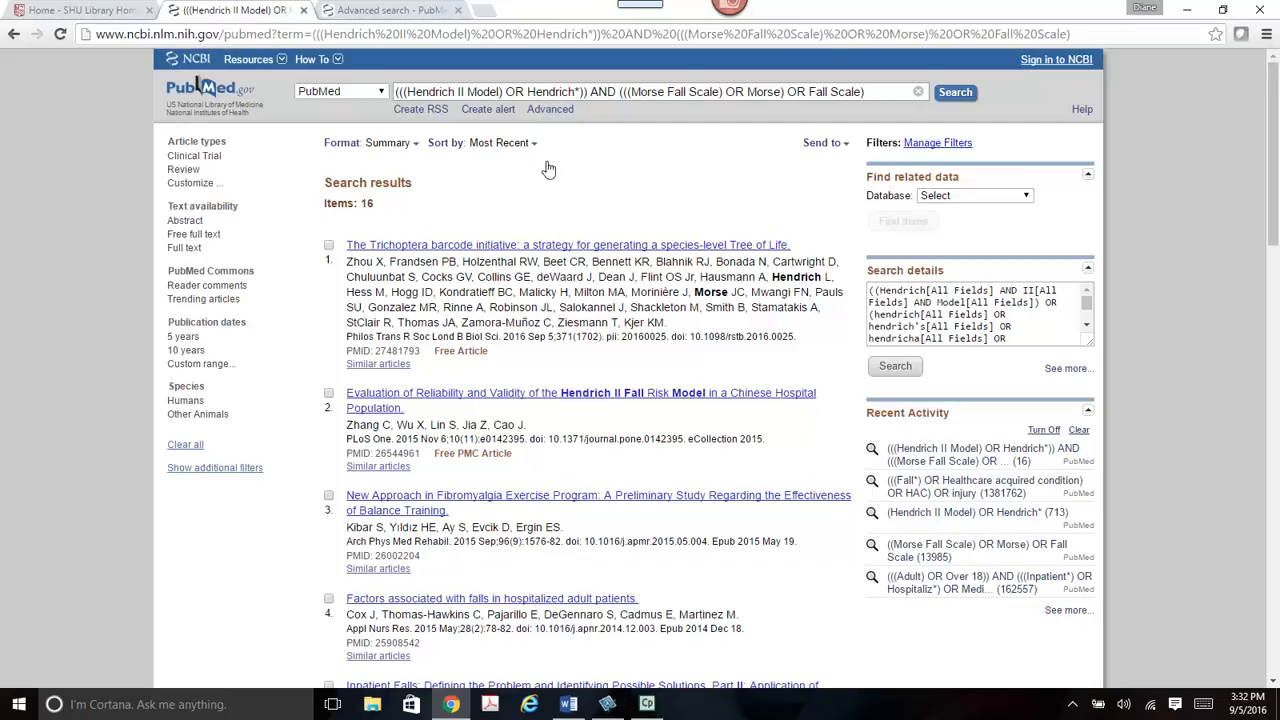
Combine the joint Hendrich and Morse search with the Fall* outcome search from the history using AND, and run it
left_click(550, 112)
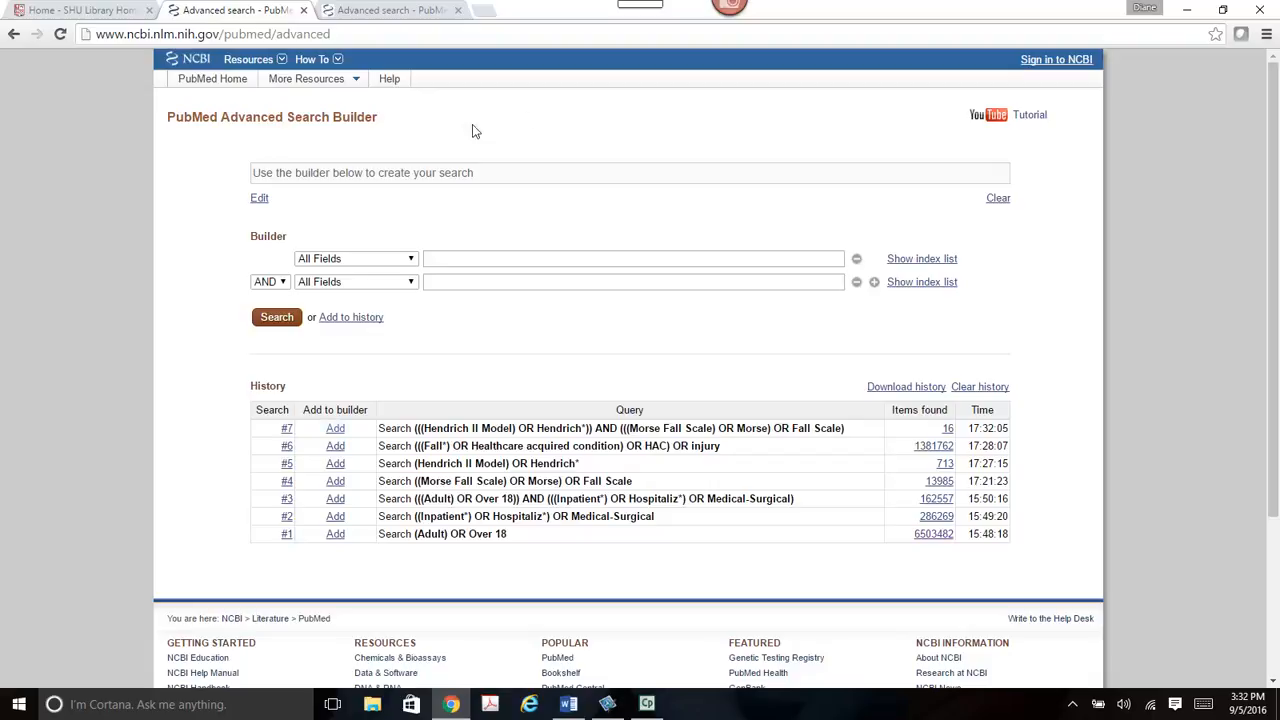
left_click(335, 429)
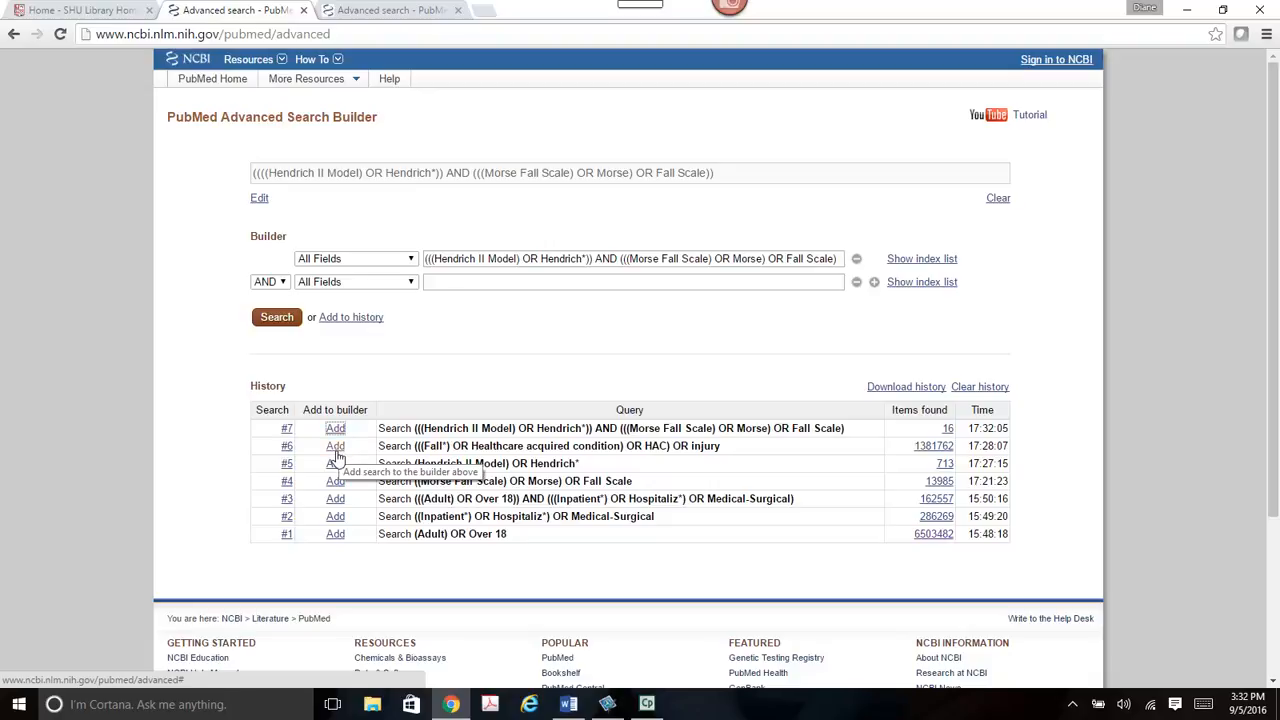
left_click(336, 447)
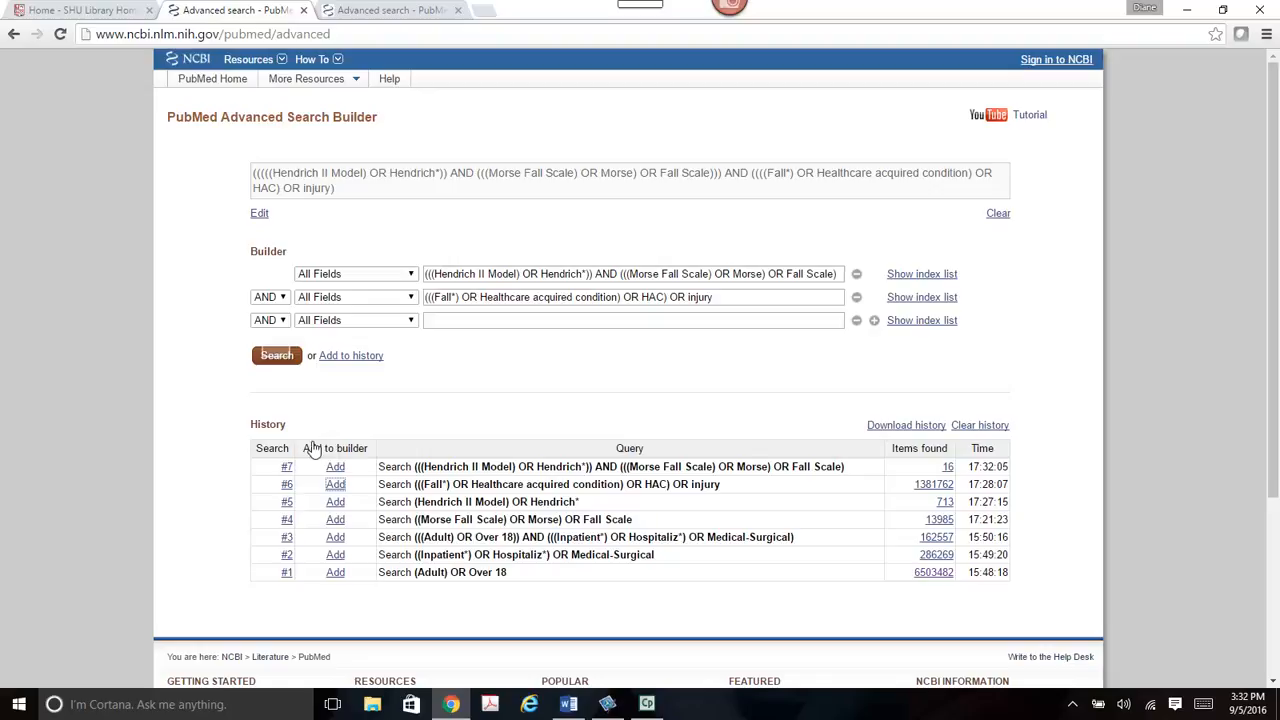
left_click(277, 355)
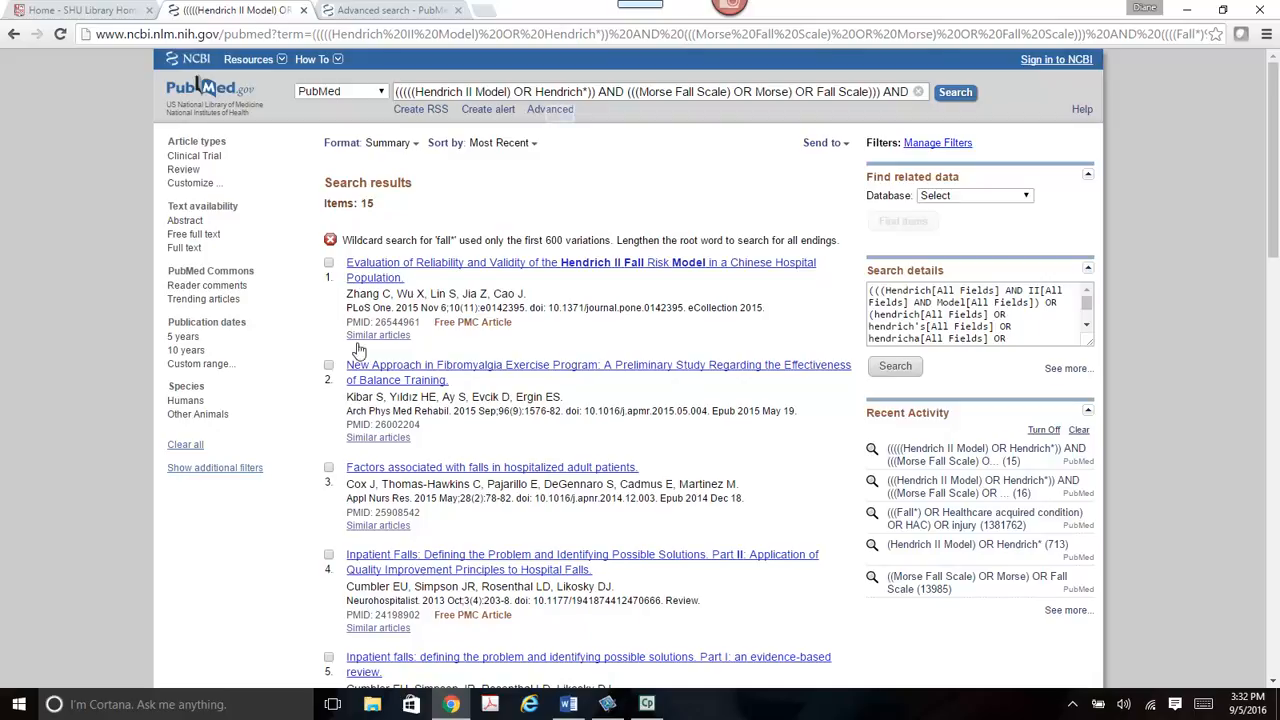
Combine the Hendrich, Morse and Fall* search with the adult inpatient search #3 from the history using AND, and run it
left_click(559, 113)
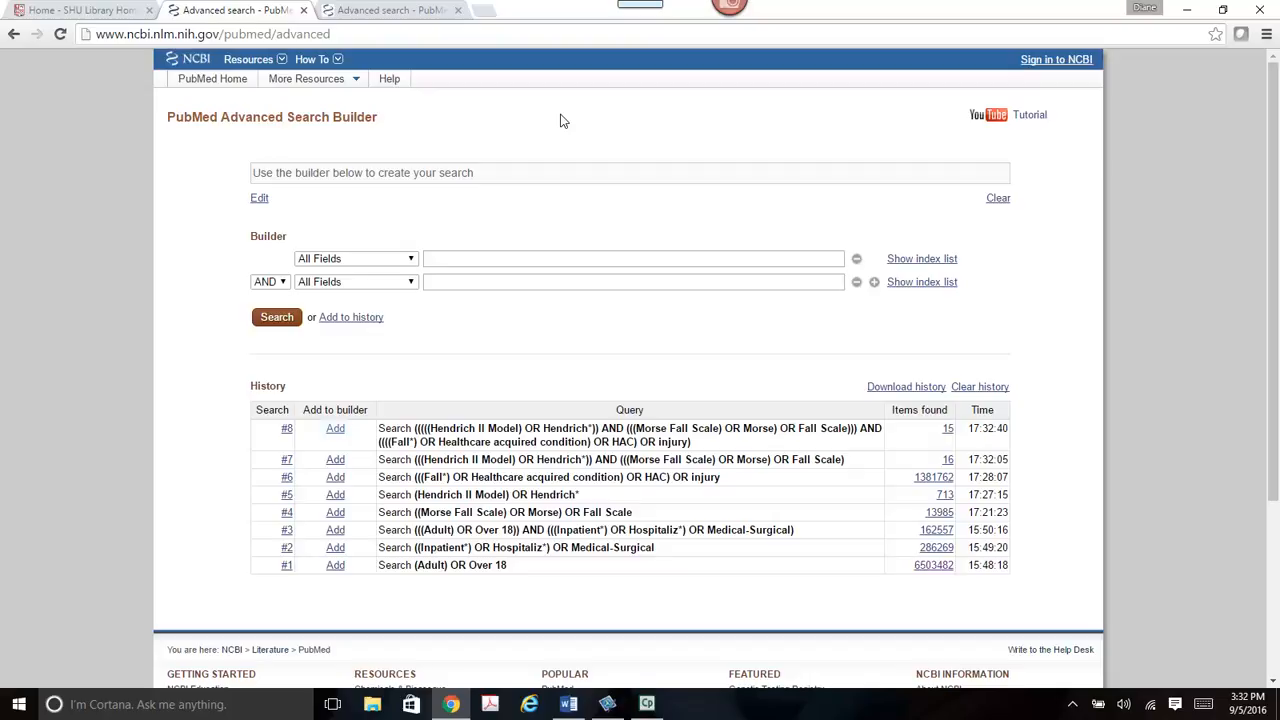
left_click(336, 430)
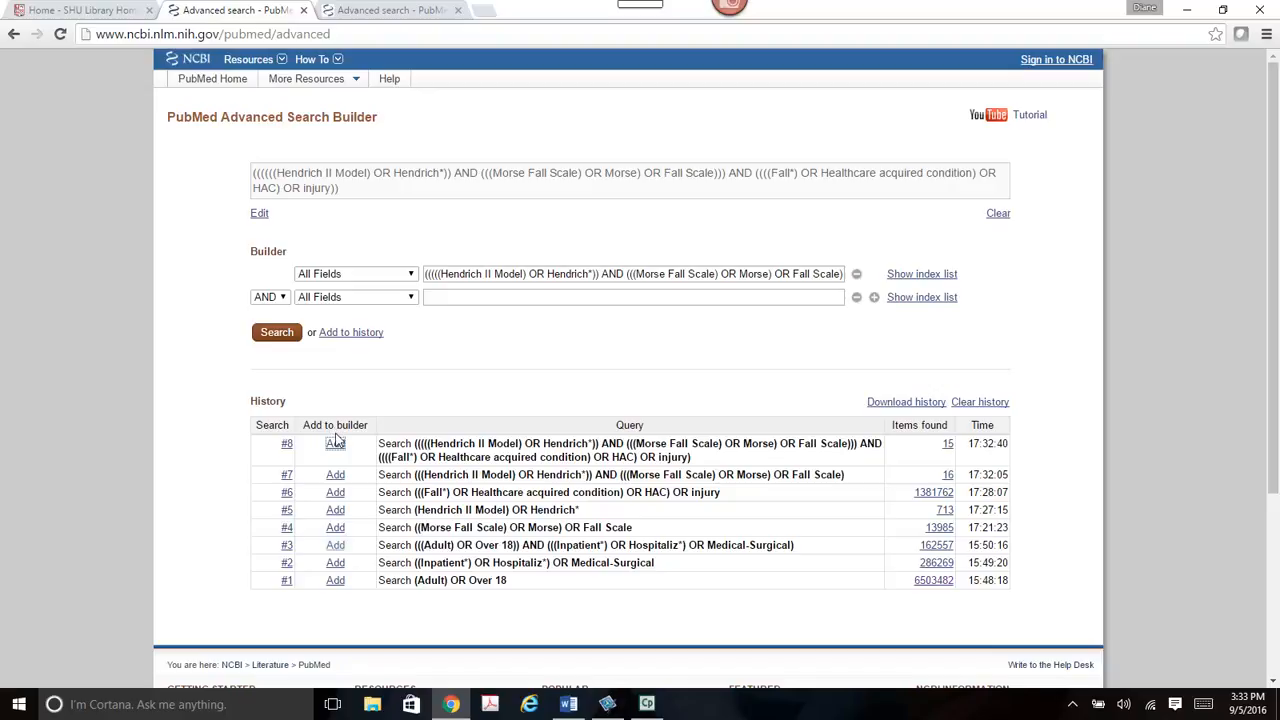
left_click(336, 545)
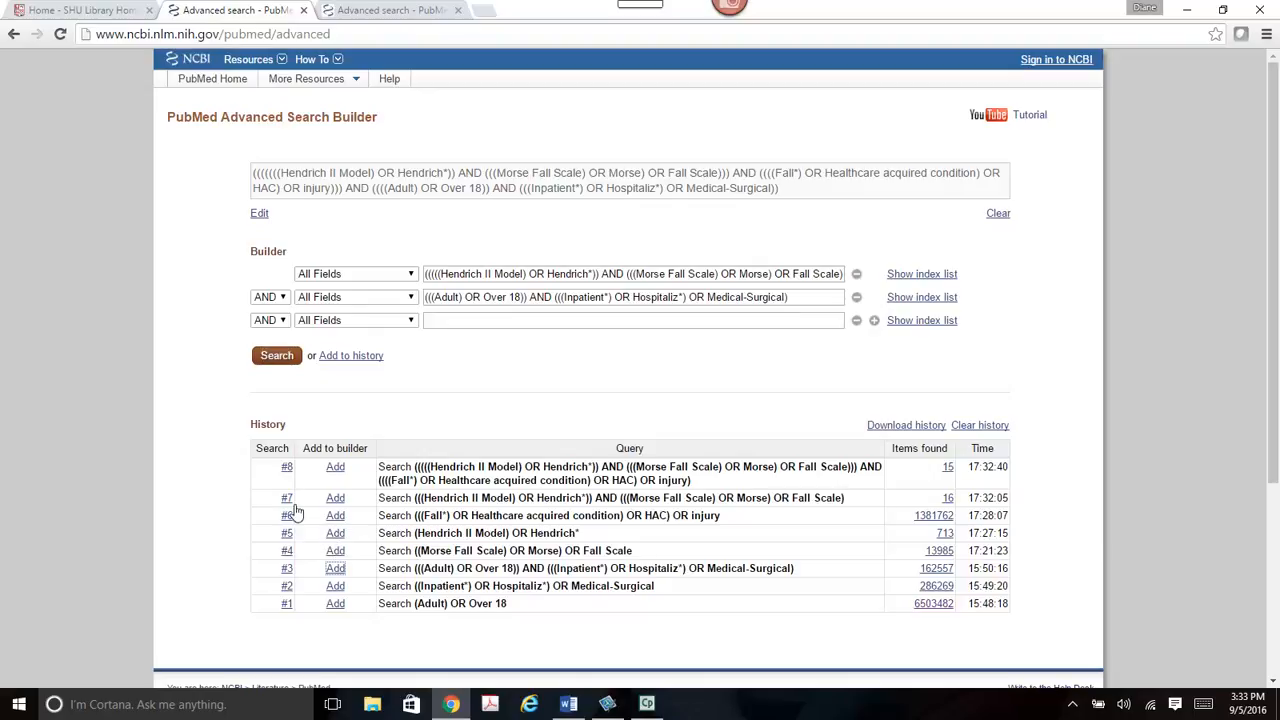
left_click(277, 356)
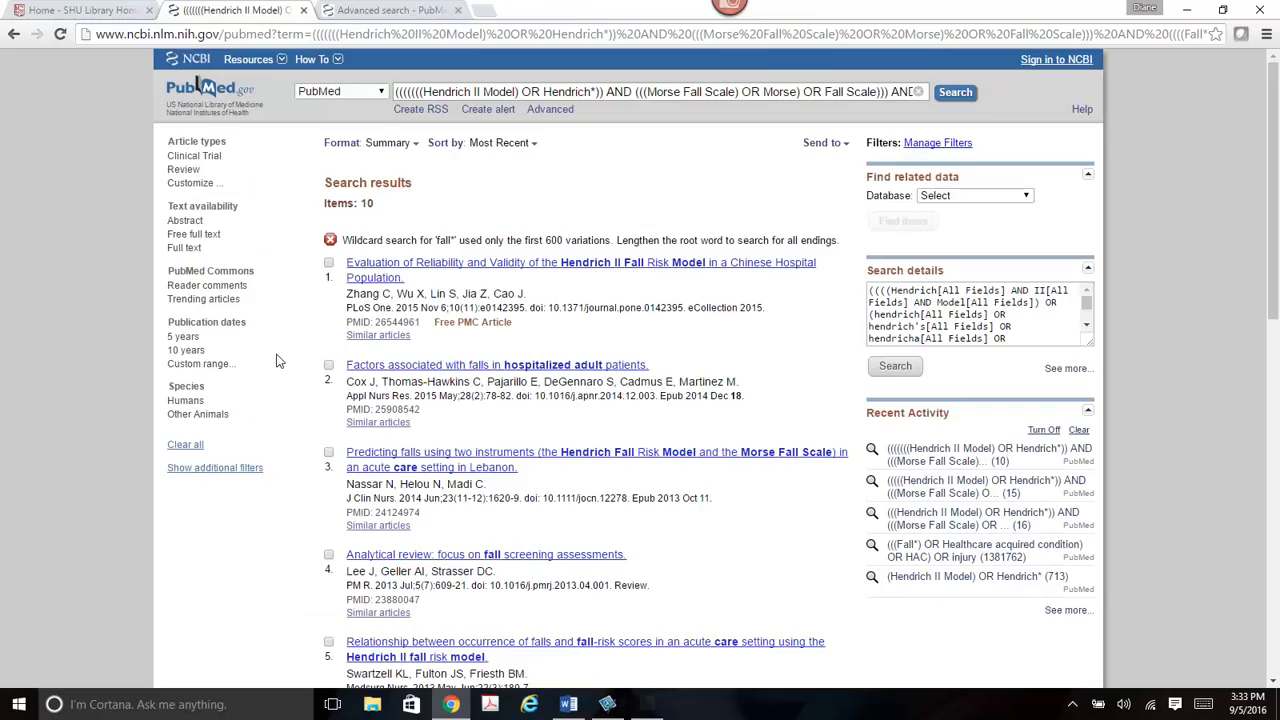